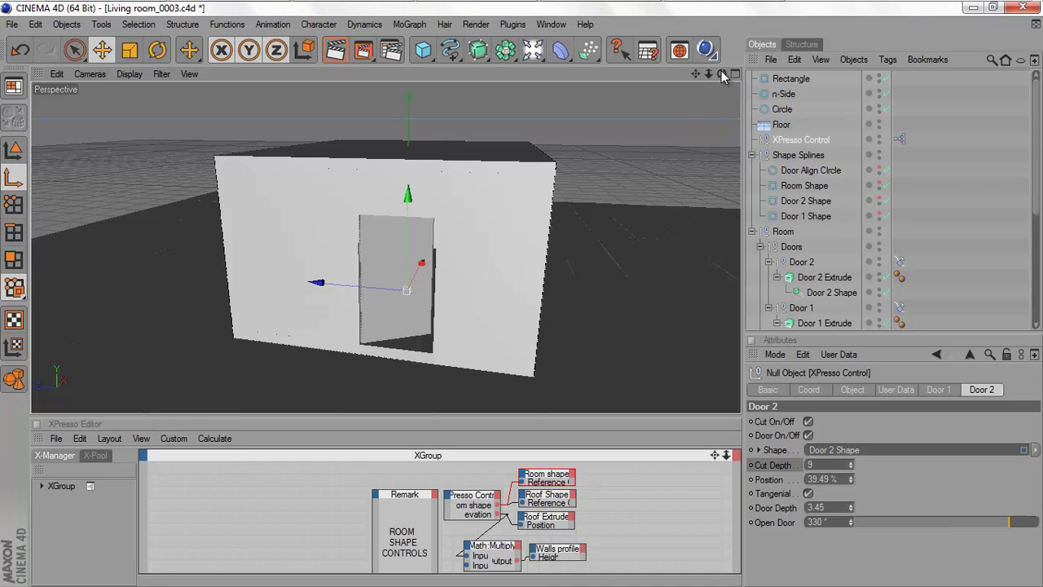
Orbit the viewport to see the room box from the side and top.
drag(721, 71, 522, 293)
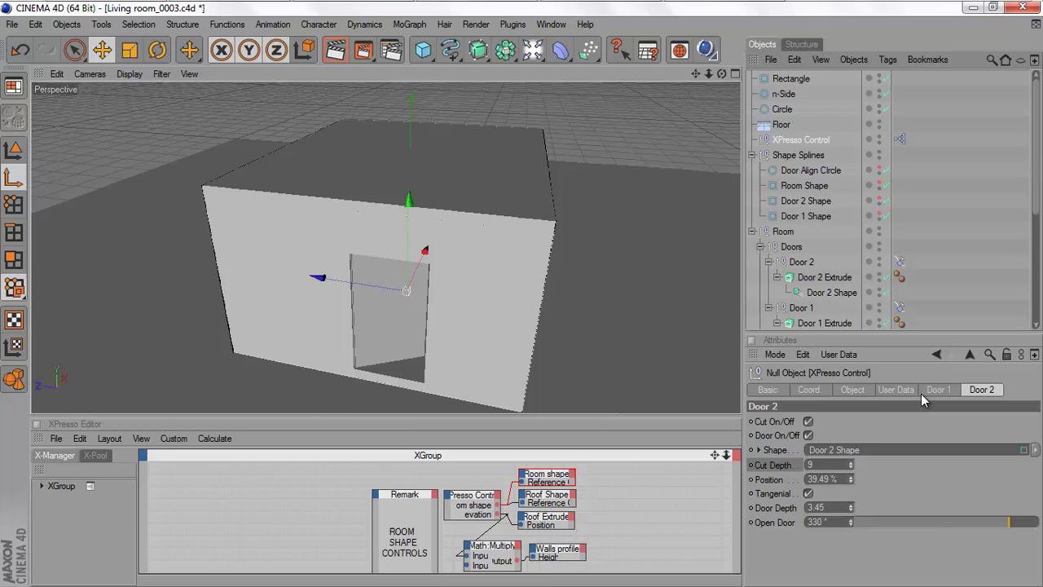
Toggle the wall cuts of Door 1 and Door 2, leaving Door 2's cut on.
click(901, 390)
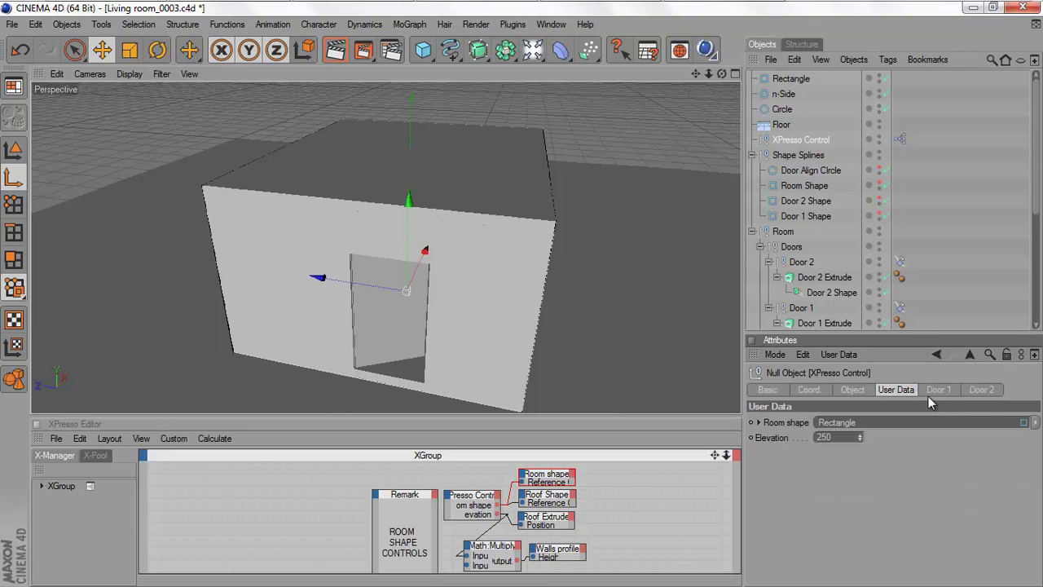
click(924, 395)
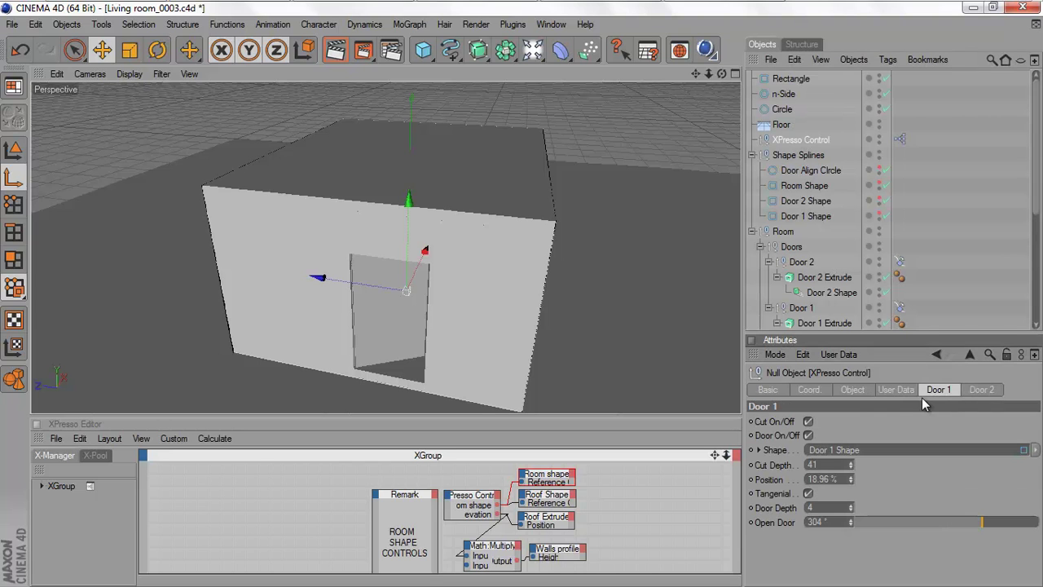
click(808, 422)
click(978, 390)
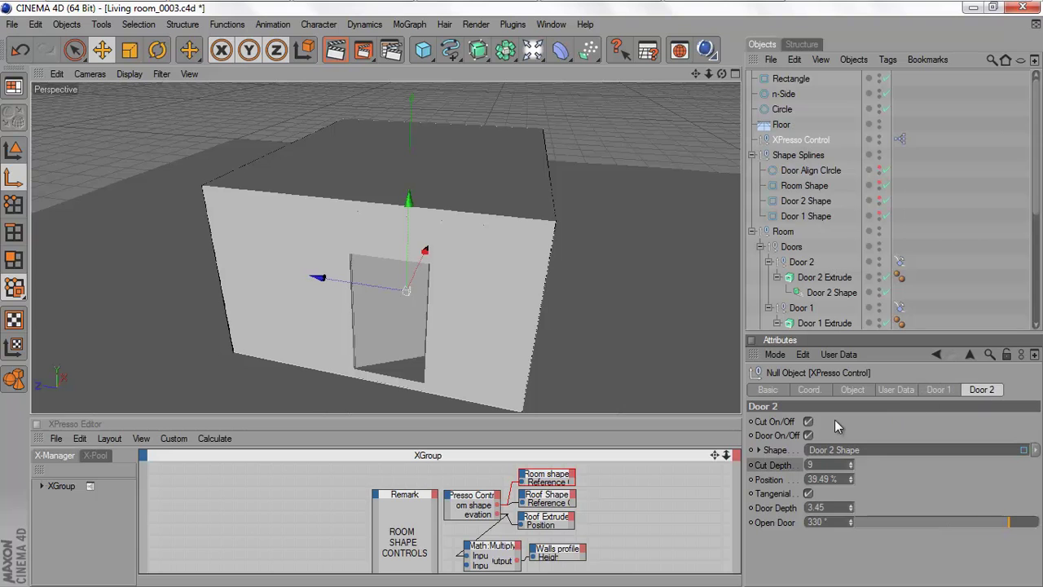
click(808, 422)
click(810, 436)
Swing Door 2 open to 293°, then switch the door panel off.
mouse_move(952, 519)
mouse_down()
mouse_move(939, 491)
mouse_move(971, 493)
mouse_up()
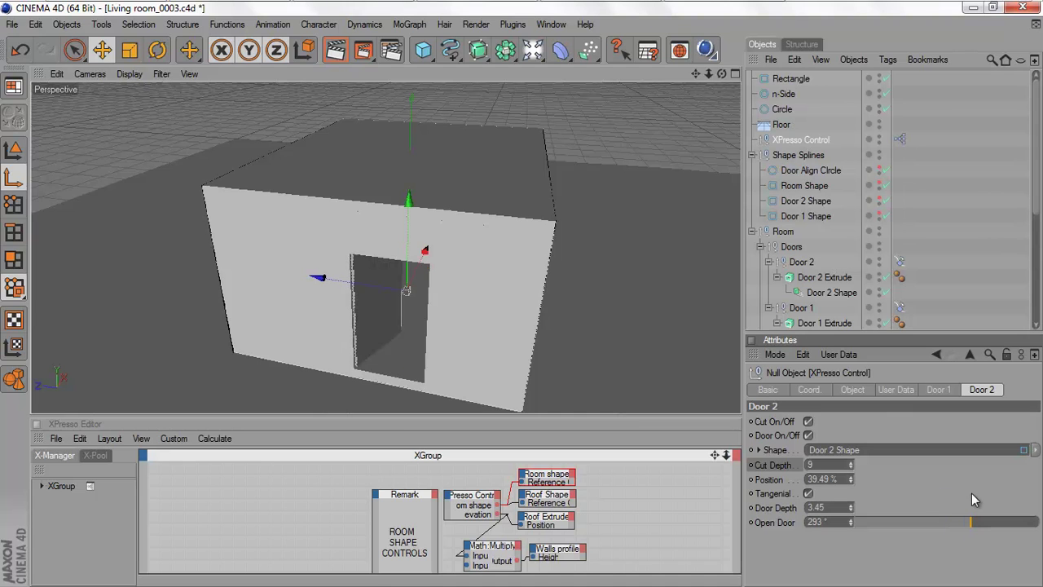
click(809, 436)
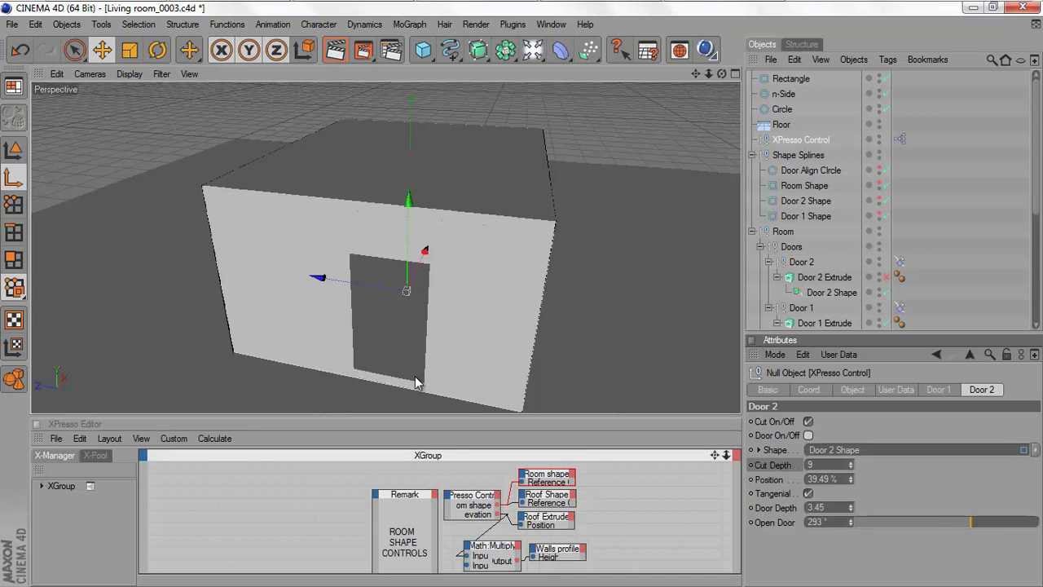
drag(721, 74, 522, 296)
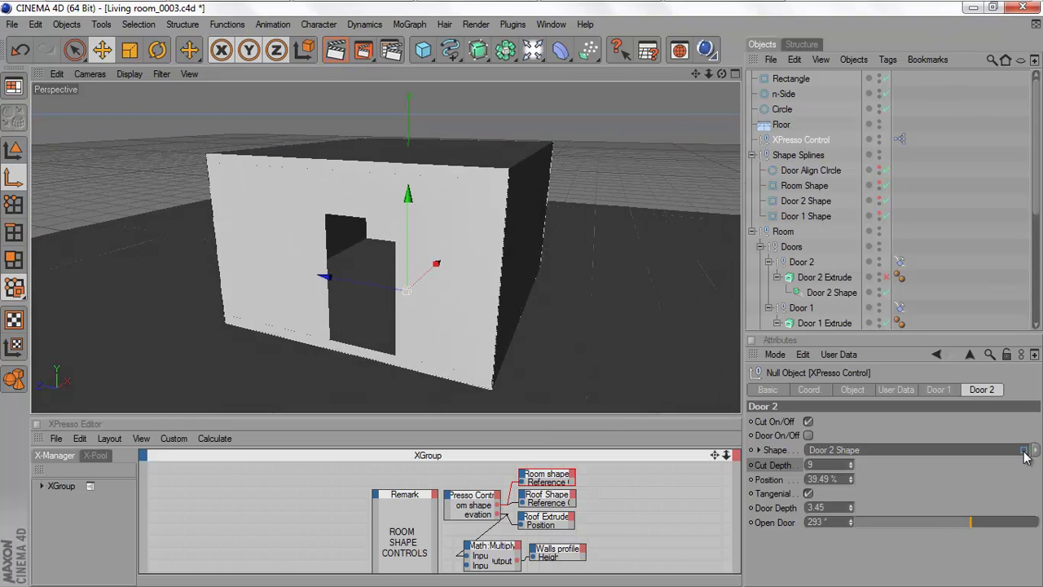
Turn Door 2 back on with depth 12.53 and position 54.93%.
click(809, 435)
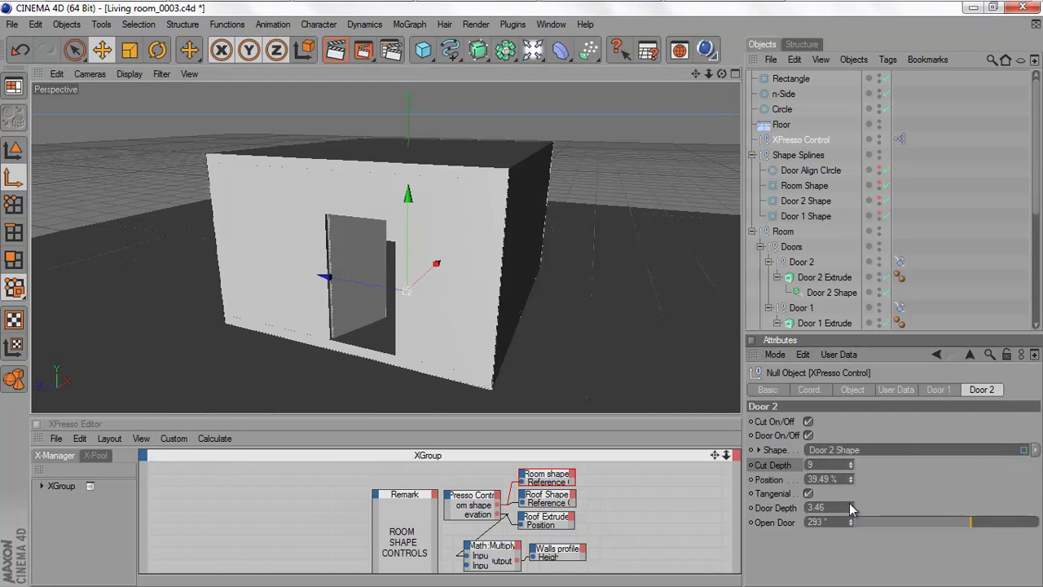
drag(850, 503, 849, 434)
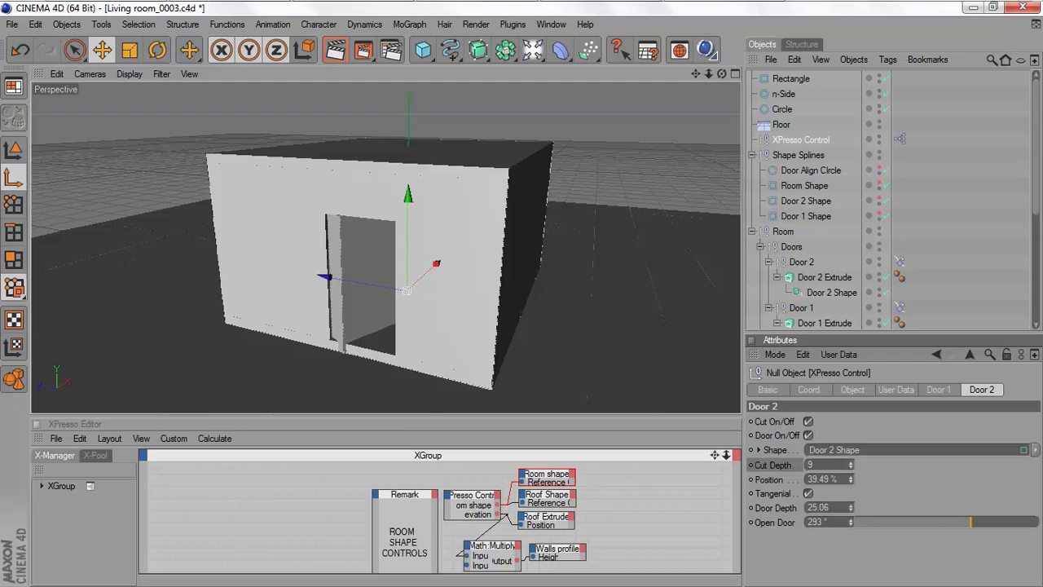
drag(849, 507, 849, 517)
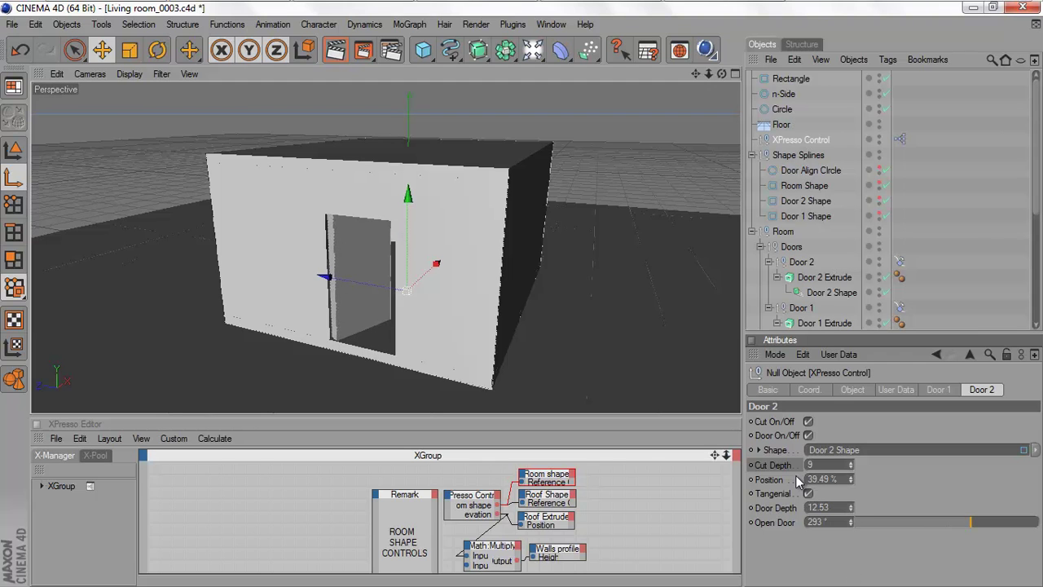
mouse_move(851, 478)
mouse_down()
mouse_move(854, 568)
mouse_move(852, 455)
mouse_move(853, 481)
mouse_up()
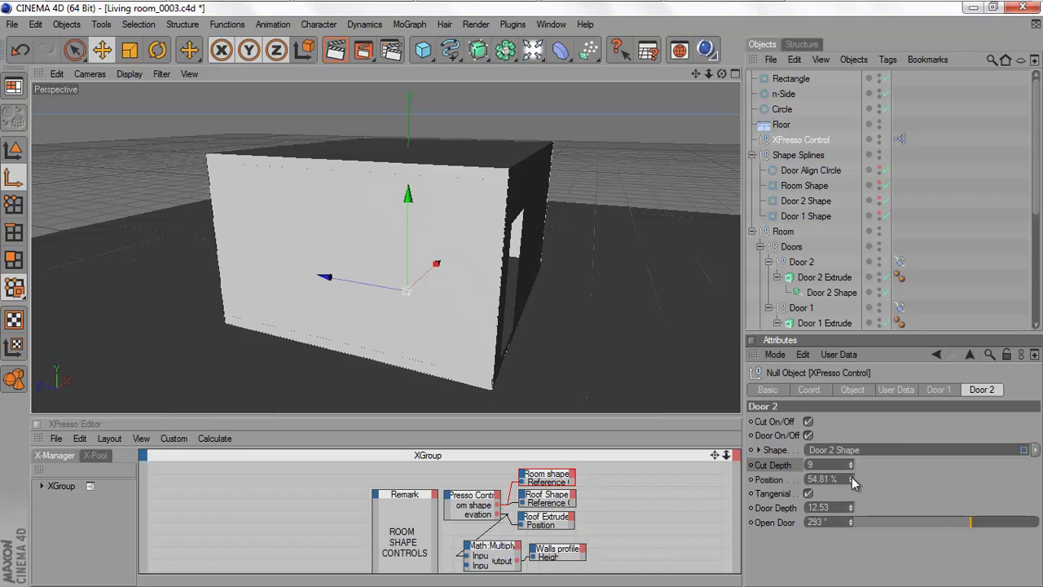
Toggle Door 2's Tangential alignment and bring up the Door 1 settings.
mouse_move(722, 74)
mouse_down()
mouse_move(531, 296)
mouse_move(522, 293)
mouse_up()
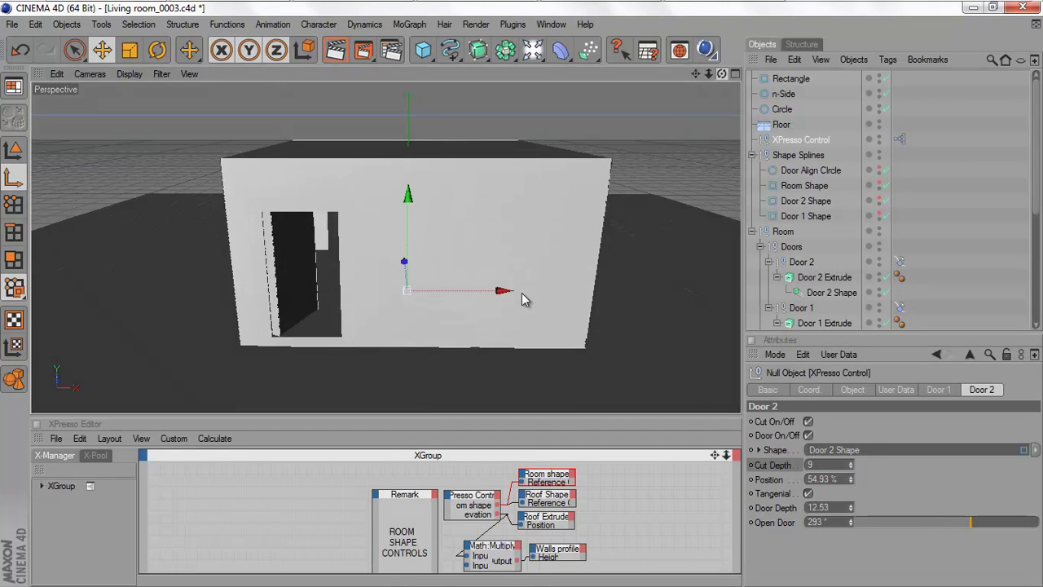
click(809, 493)
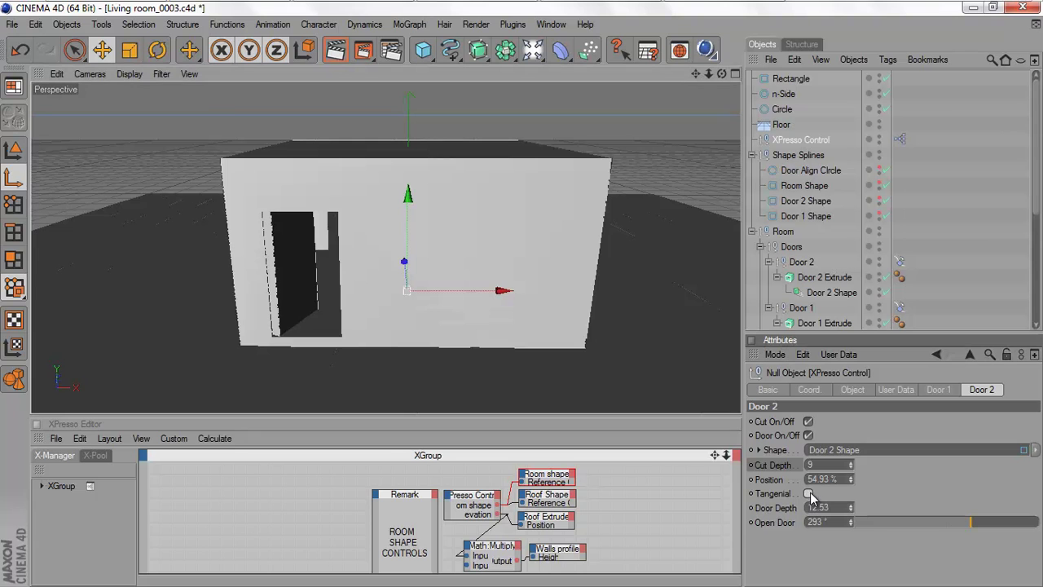
click(936, 387)
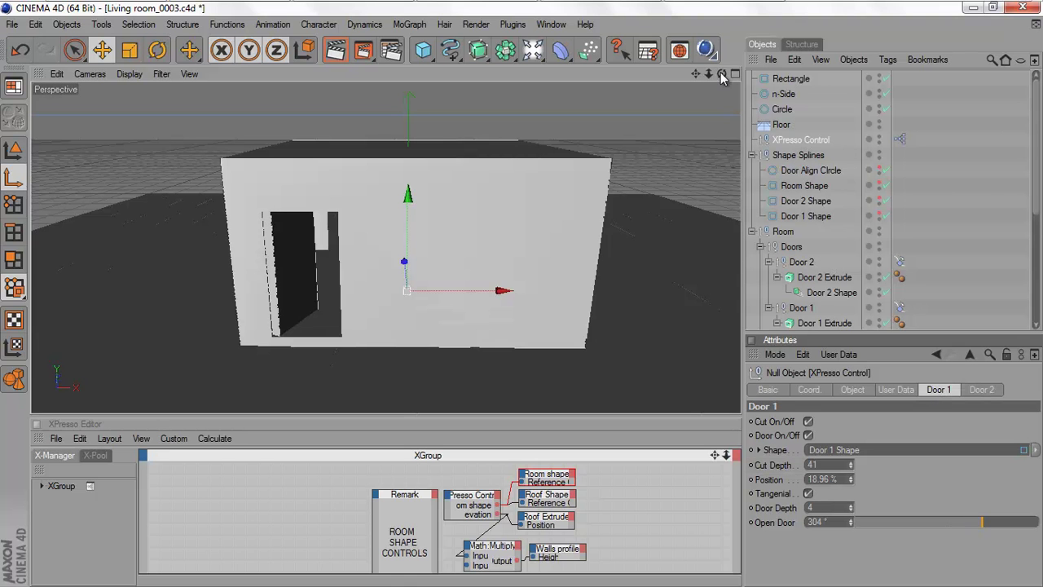
drag(722, 77, 523, 300)
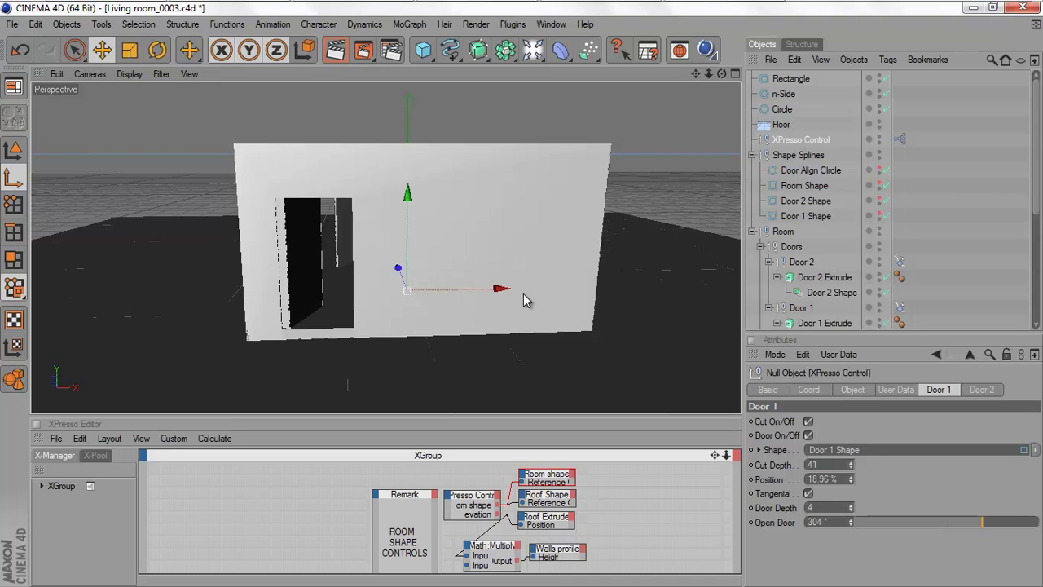
mouse_move(524, 295)
mouse_down()
mouse_move(535, 300)
mouse_move(522, 290)
mouse_move(511, 298)
mouse_move(522, 293)
mouse_up()
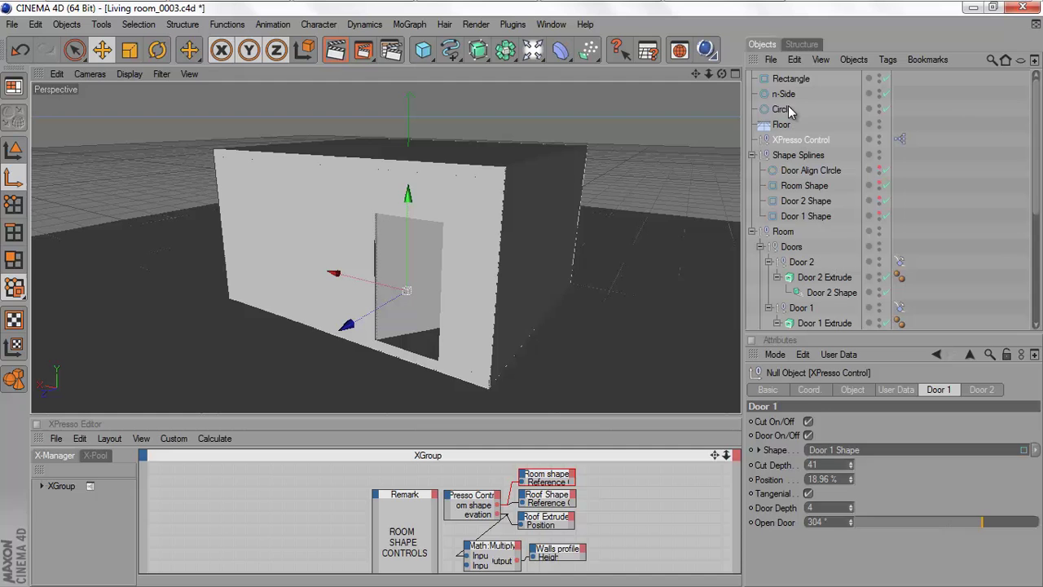
Set the Rectangle spline's width to 509 and height to 585.
click(801, 81)
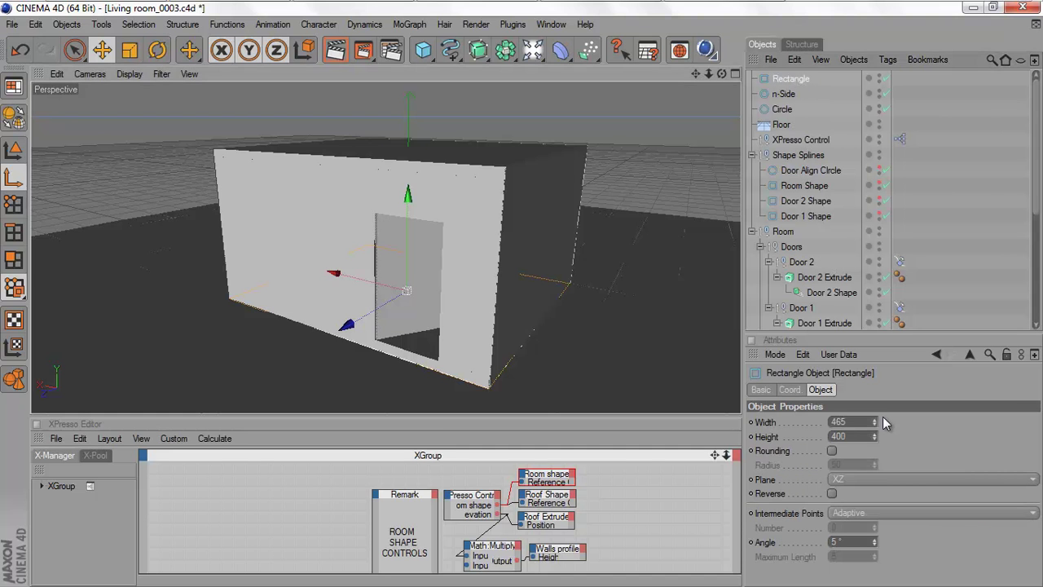
drag(878, 436, 880, 432)
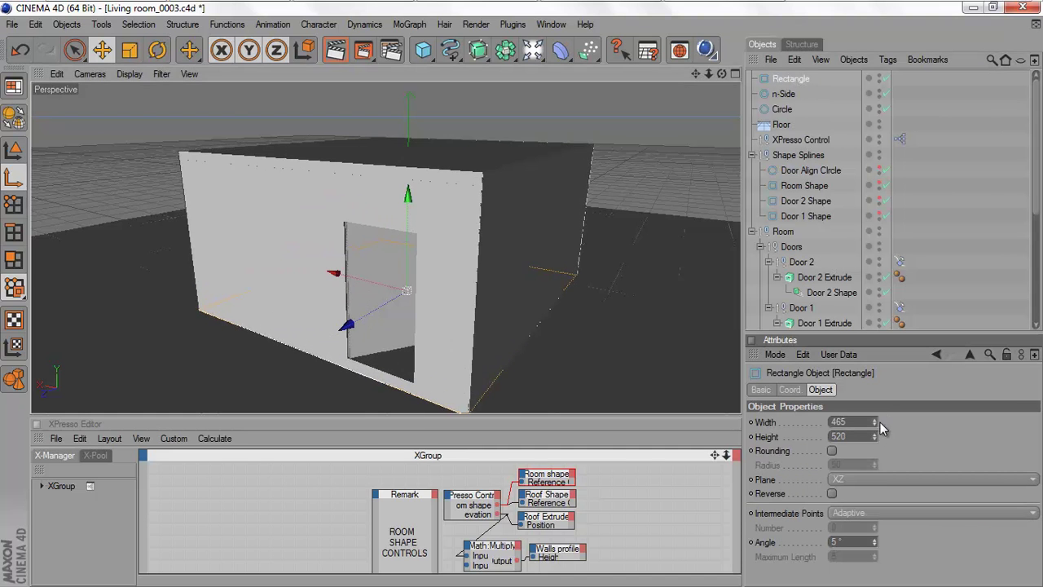
mouse_move(875, 421)
mouse_down()
mouse_move(871, 402)
mouse_move(881, 463)
mouse_up()
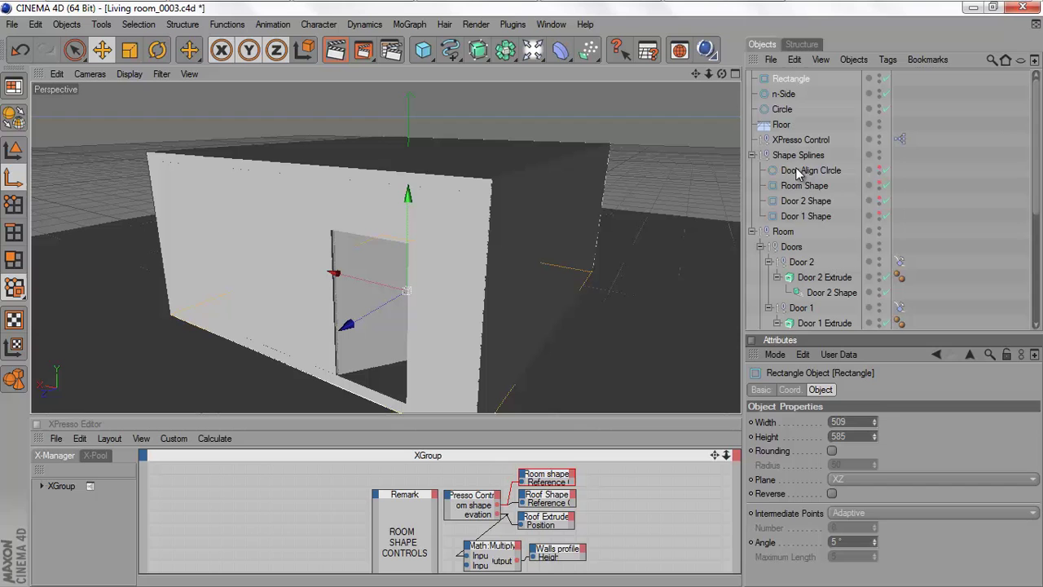
Link the Circle spline into the XPresso Control's Room shape field.
click(789, 139)
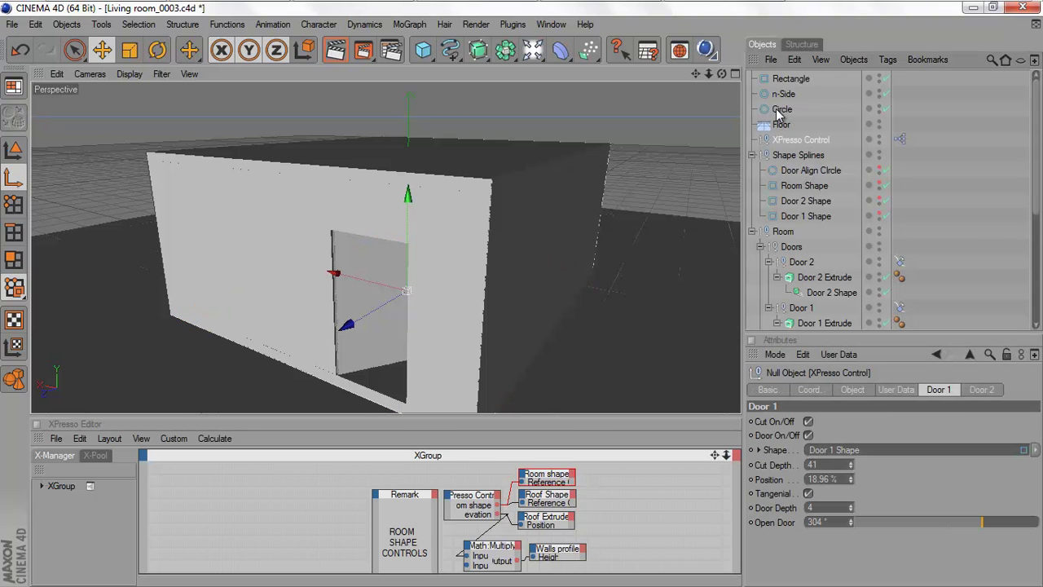
mouse_move(778, 114)
mouse_down()
mouse_move(827, 192)
mouse_move(780, 110)
mouse_move(897, 389)
mouse_move(856, 423)
mouse_up()
click(893, 389)
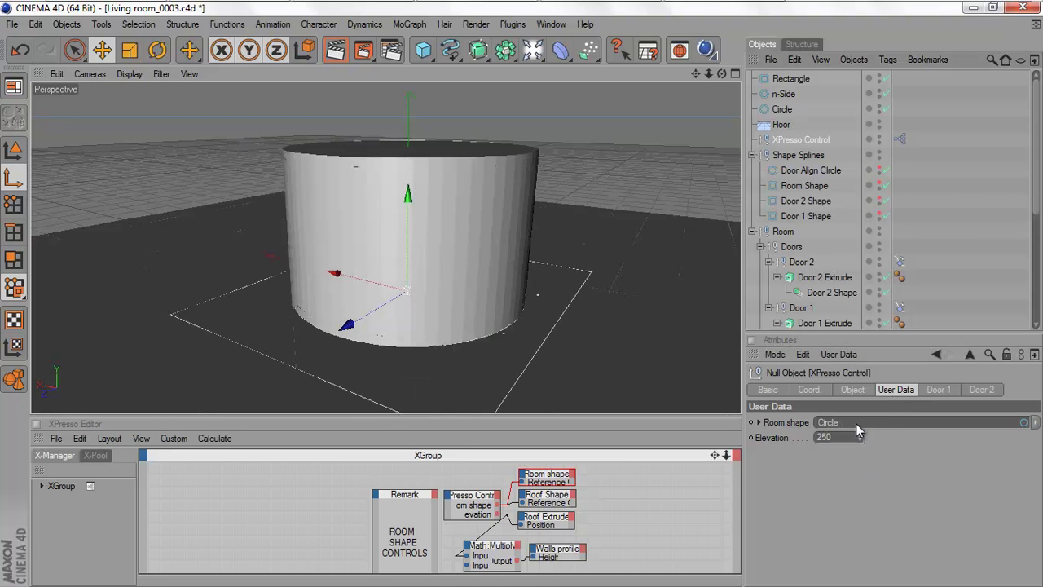
mouse_move(723, 76)
mouse_down()
mouse_move(492, 293)
mouse_move(516, 298)
mouse_move(527, 284)
mouse_move(504, 312)
mouse_move(524, 291)
mouse_up()
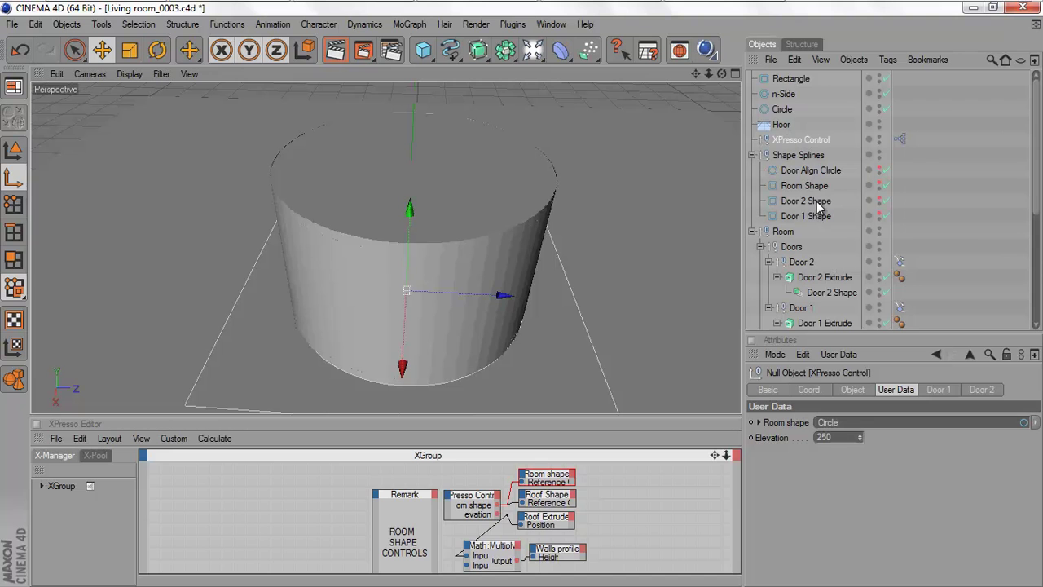
Raise the Circle spline's radius from 200 to 308 and zoom toward the door.
click(780, 110)
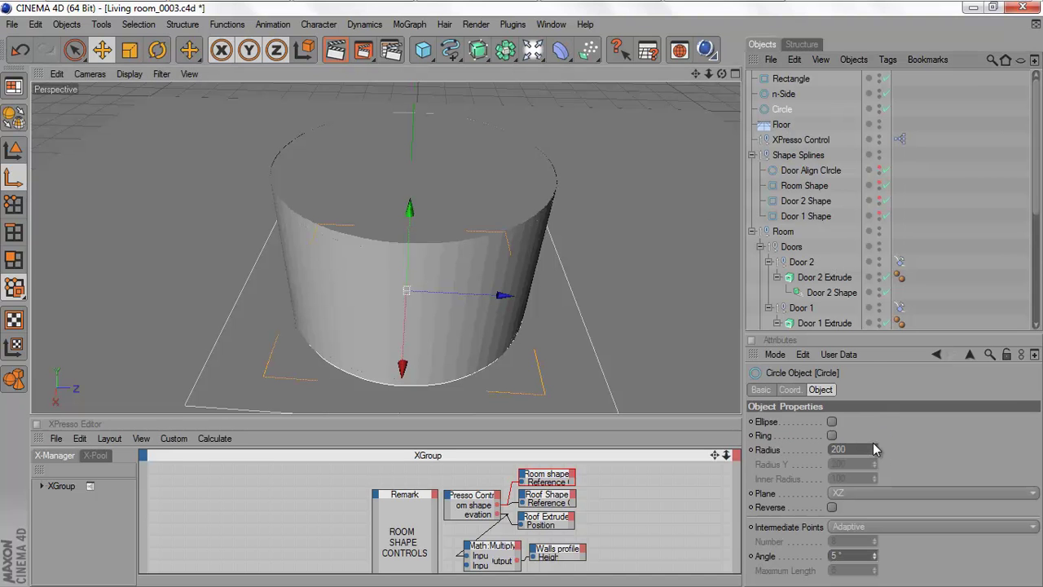
drag(876, 445, 876, 444)
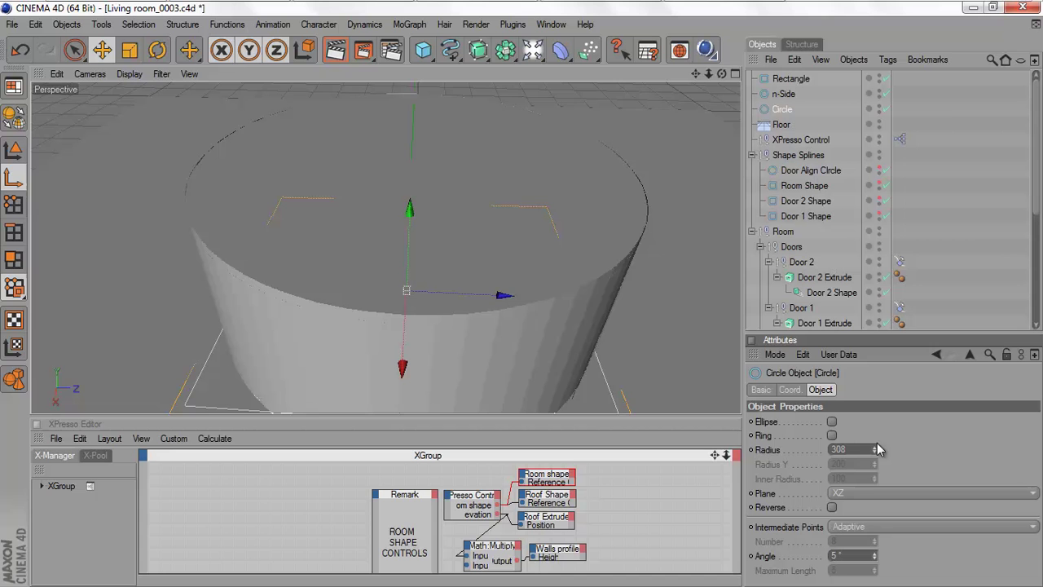
drag(722, 74, 521, 292)
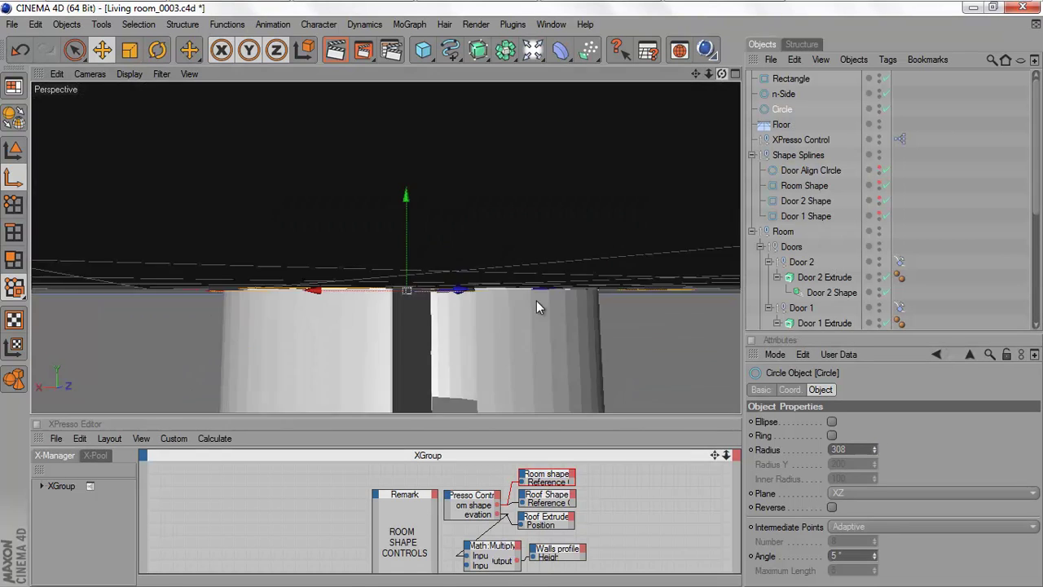
scroll(522, 291, up, 2)
scroll(522, 292, up, 1)
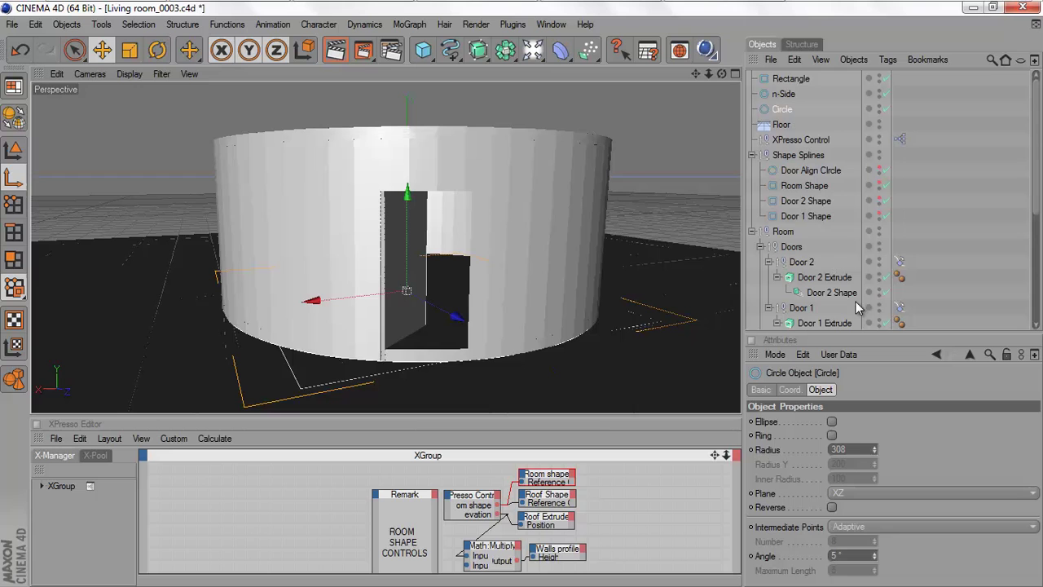
Set Door 1's Open Door angle on the XPresso Control to 318°.
click(801, 139)
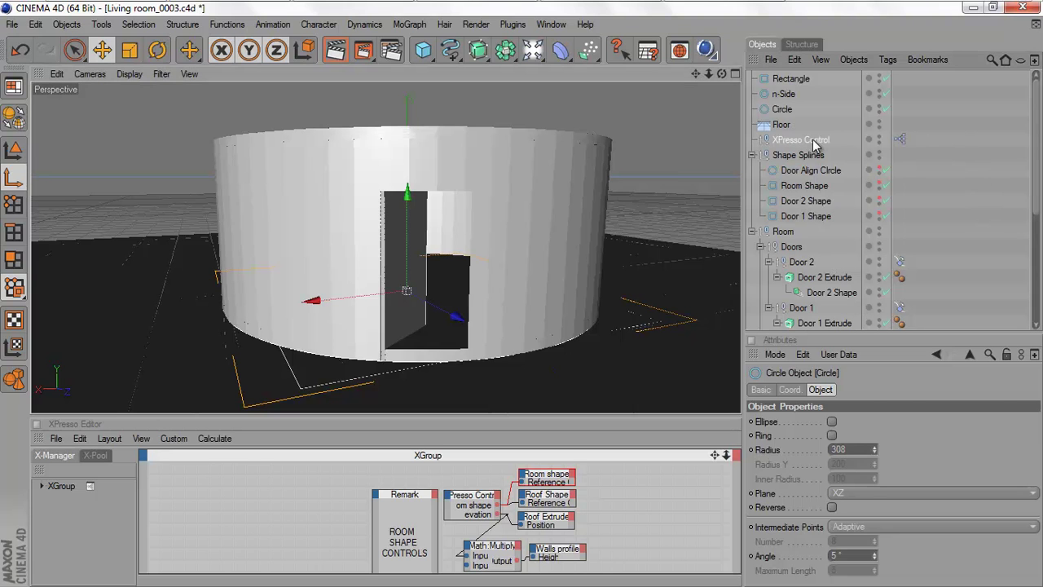
click(936, 389)
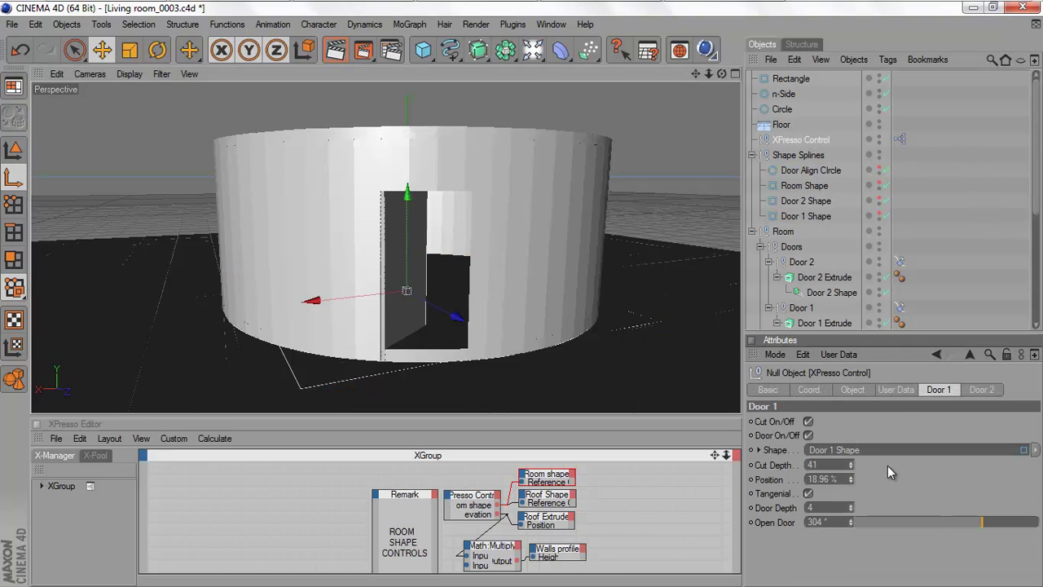
mouse_move(951, 521)
mouse_down()
mouse_move(1040, 523)
mouse_move(1019, 488)
mouse_move(957, 485)
mouse_move(1028, 472)
mouse_move(996, 470)
mouse_up()
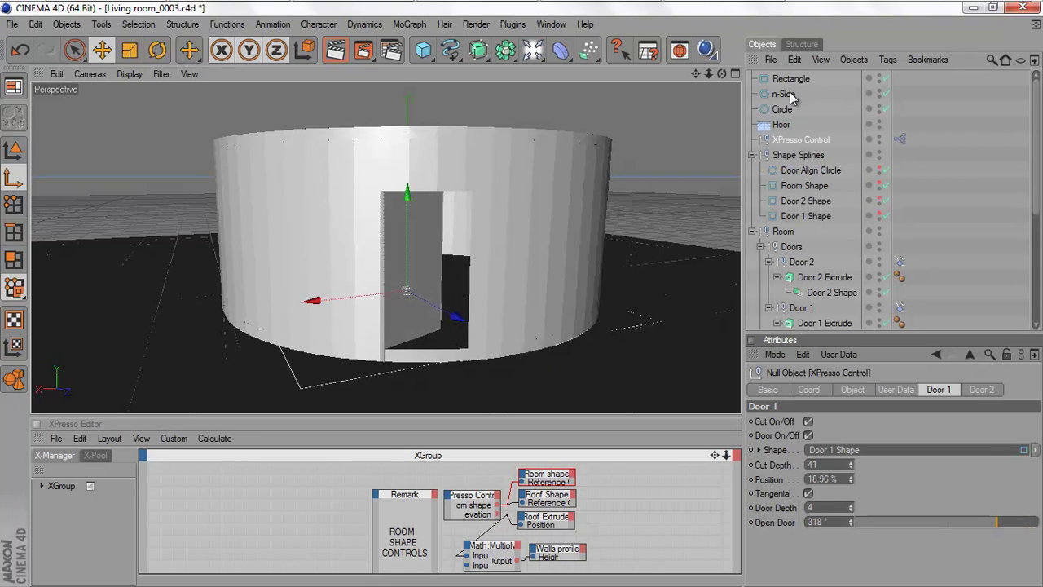
Link the n-Side spline into the Room shape field, making a 12-sided room.
click(887, 390)
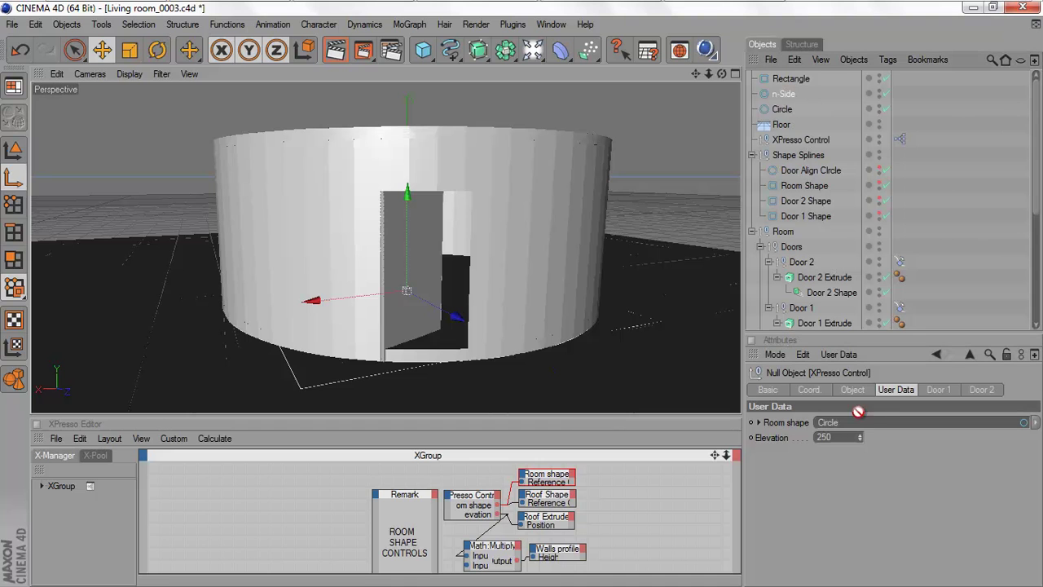
drag(784, 94, 852, 423)
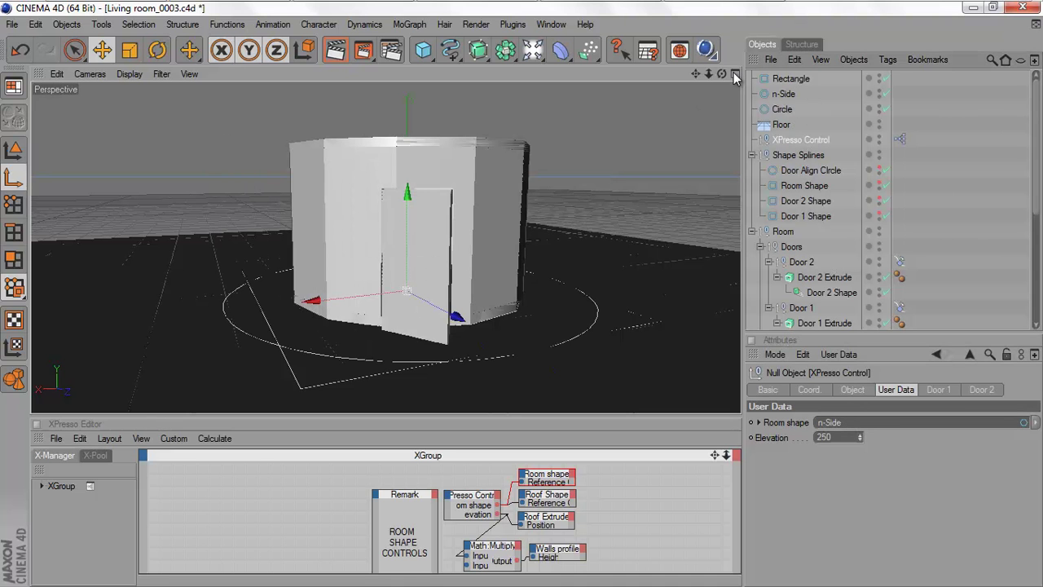
drag(722, 74, 522, 299)
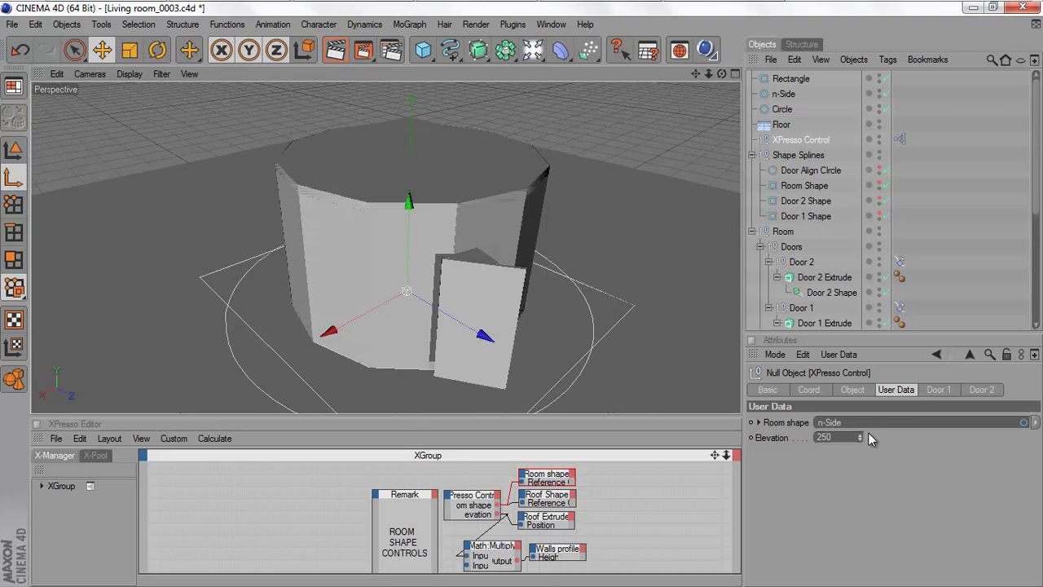
click(853, 390)
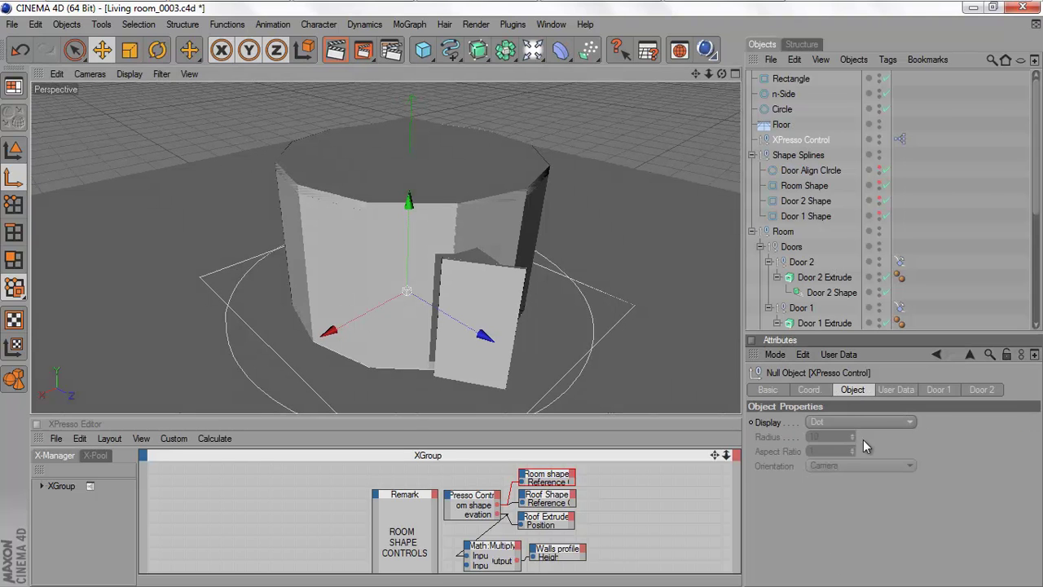
Raise the n-Side spline's radius from 200 to 213.
click(780, 95)
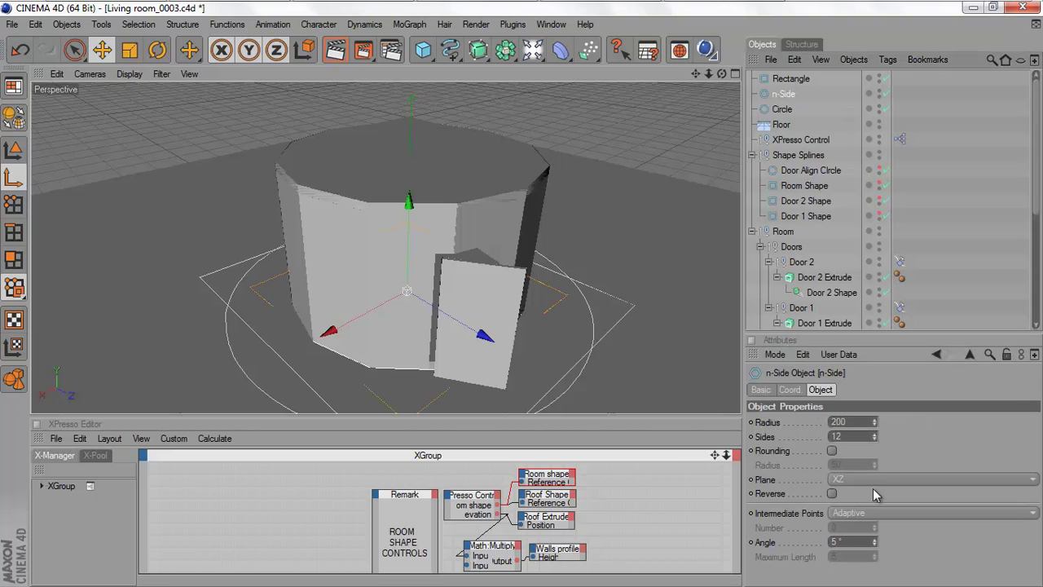
drag(876, 419, 871, 435)
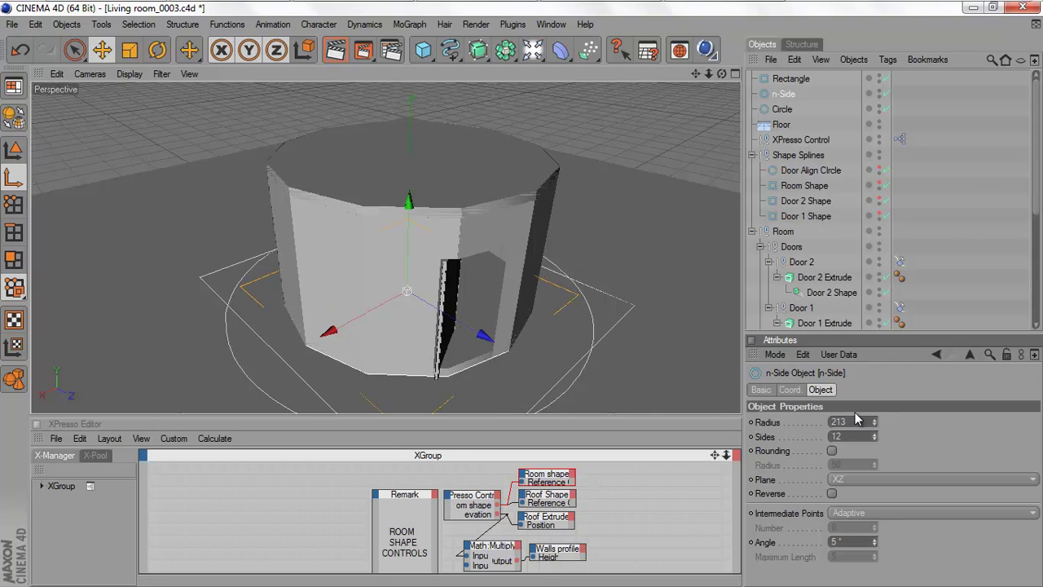
mouse_move(722, 73)
mouse_down()
mouse_move(521, 301)
mouse_move(506, 301)
mouse_up()
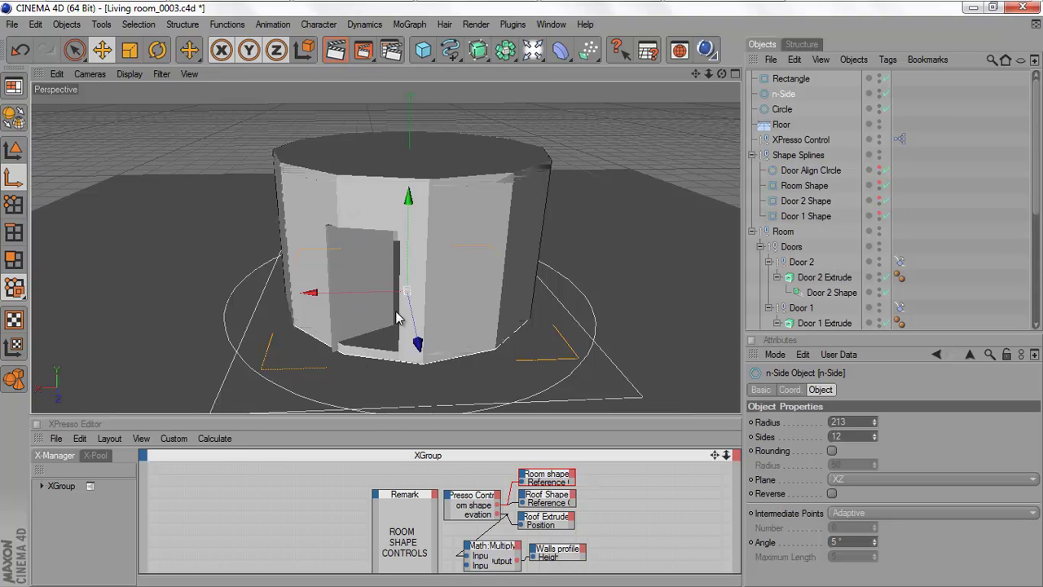
Orbit and dolly into the 12-sided room to inspect its walls and door frame.
mouse_move(726, 77)
mouse_down()
mouse_move(524, 300)
mouse_move(292, 275)
mouse_up()
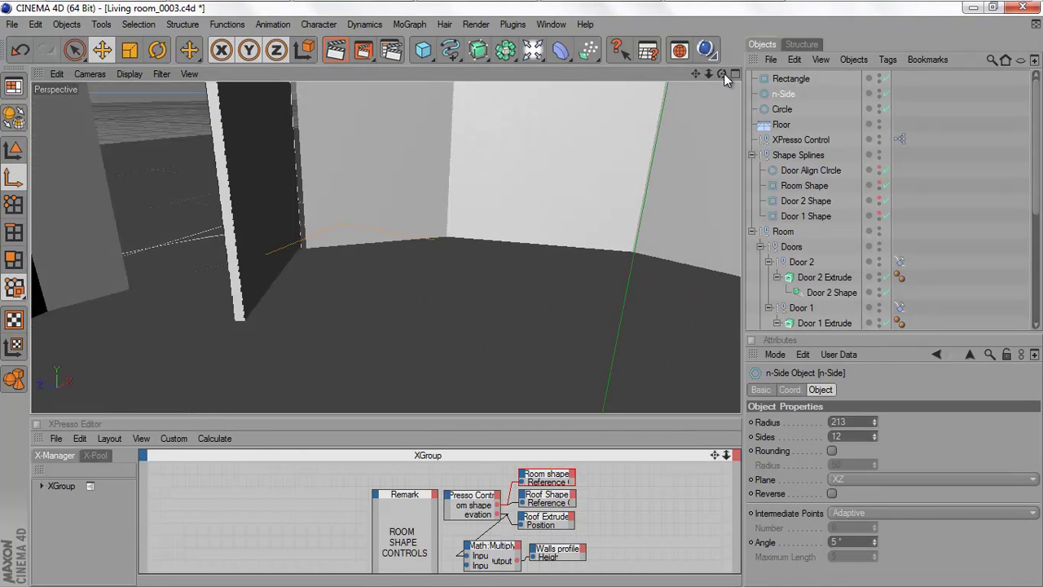
drag(723, 74, 522, 298)
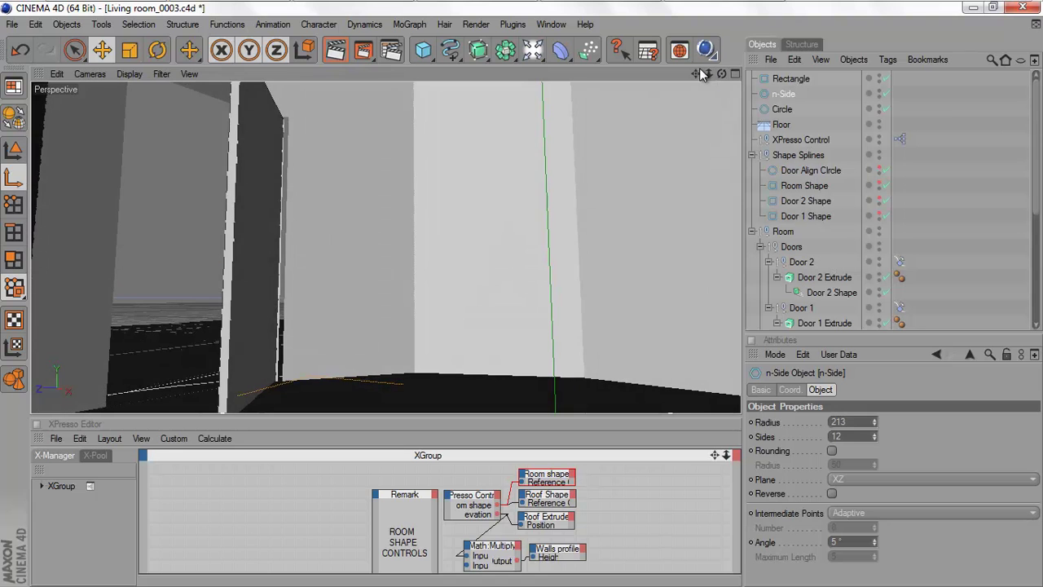
drag(700, 70, 524, 300)
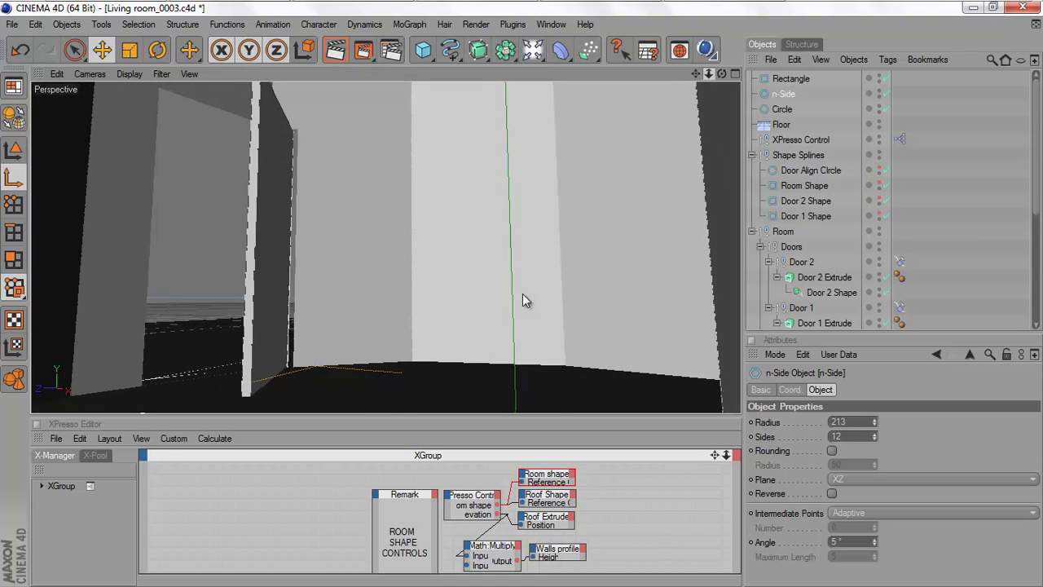
drag(722, 73, 521, 299)
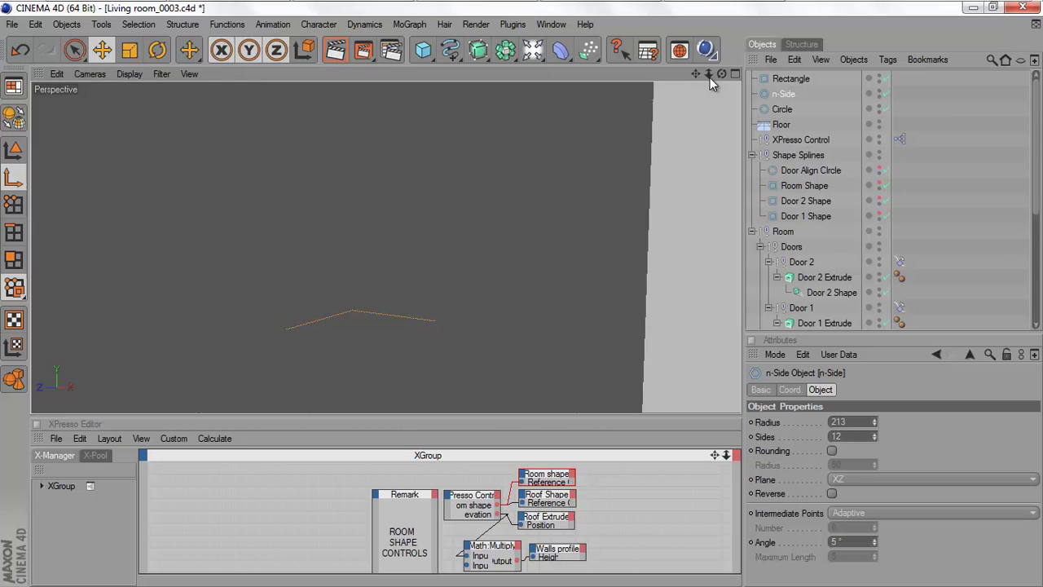
drag(710, 77, 524, 298)
mouse_move(692, 76)
mouse_down()
mouse_move(524, 303)
mouse_move(707, 75)
mouse_up()
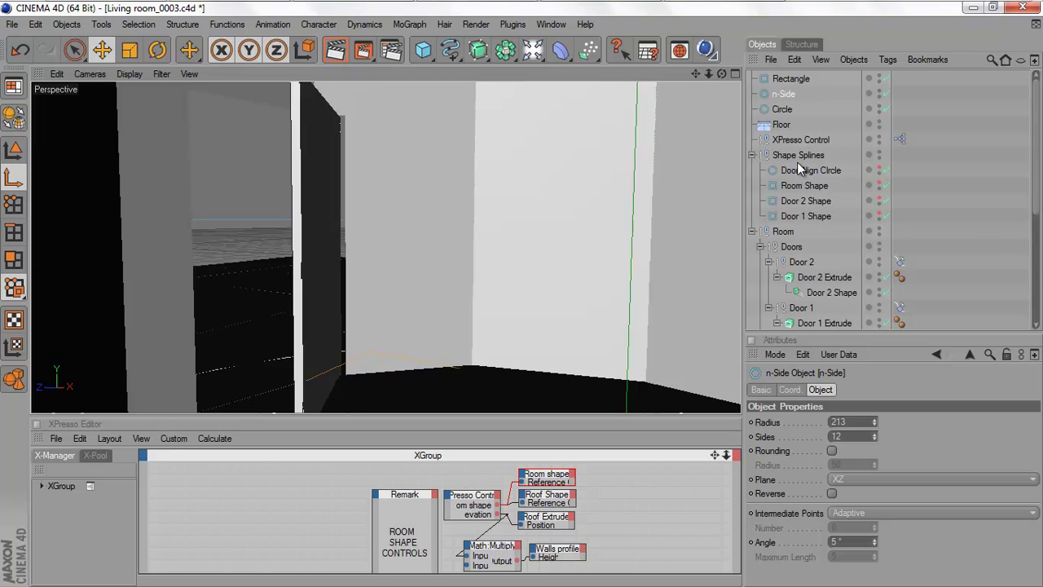
Deselect n-Side, look around inside the 12-sided room, then show XPresso Control's settings.
click(751, 155)
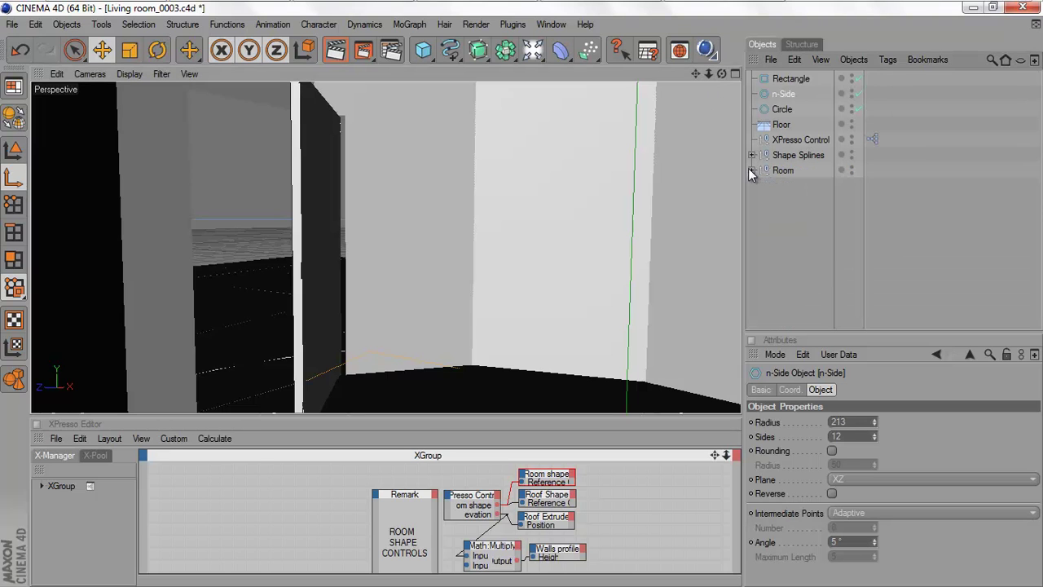
click(771, 213)
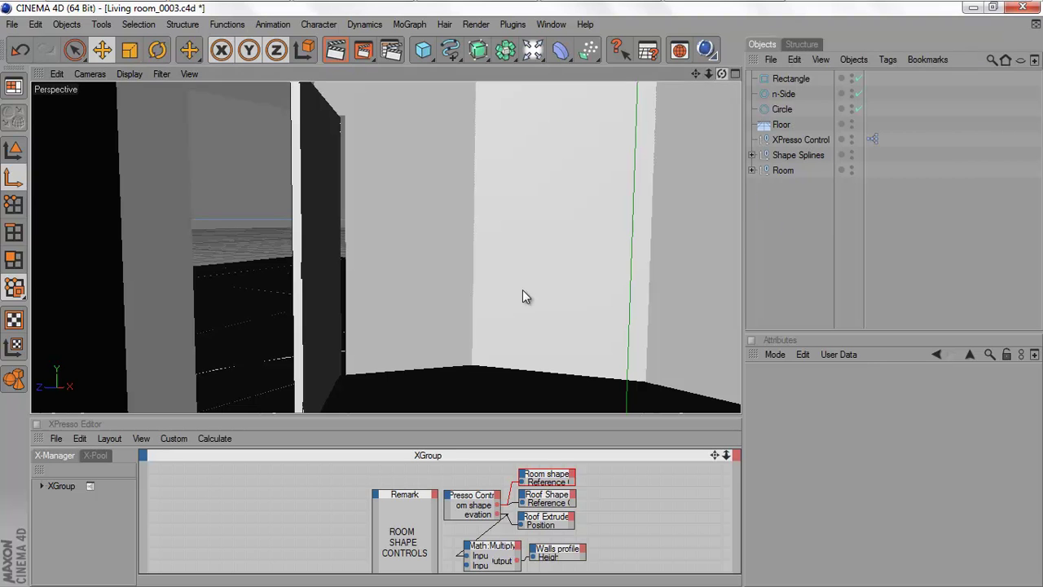
drag(721, 74, 524, 299)
drag(708, 75, 522, 300)
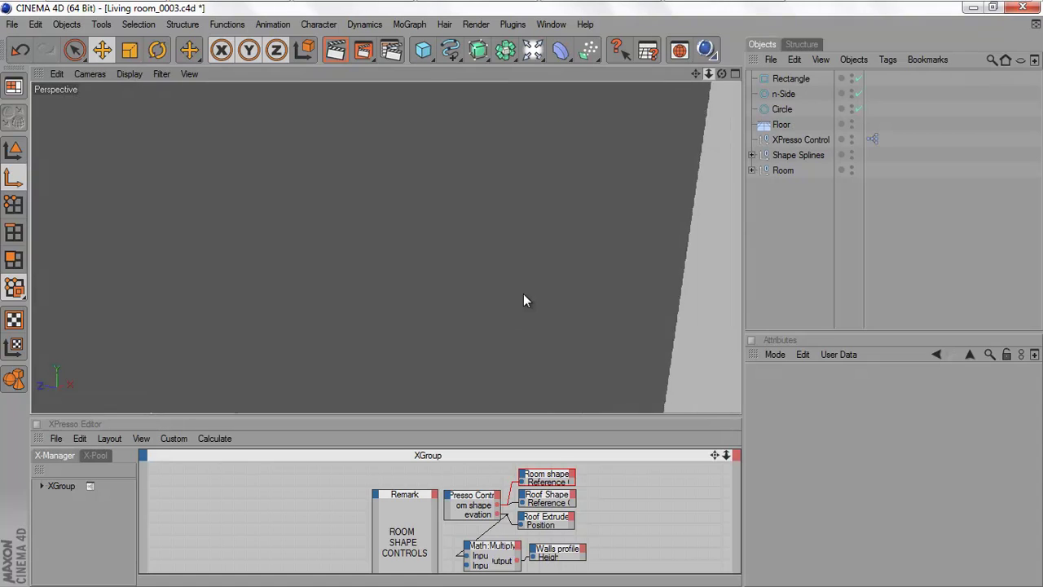
key(ctrl+shift+z)
click(799, 140)
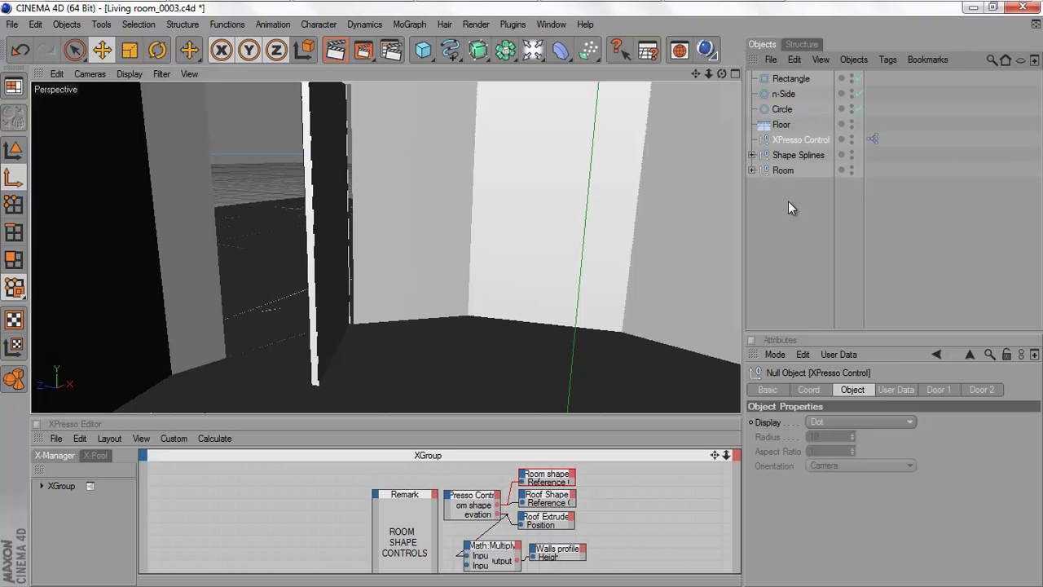
Unfold Shape Splines, inspect the Door 2 Shape and Room Shape splines, then deselect.
click(753, 154)
click(751, 155)
click(751, 155)
click(813, 203)
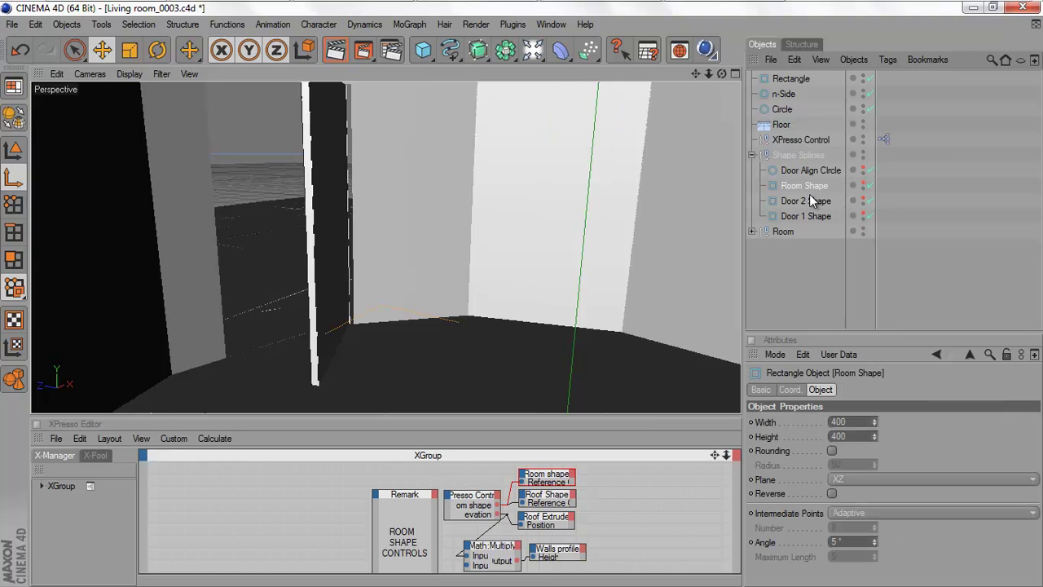
click(809, 199)
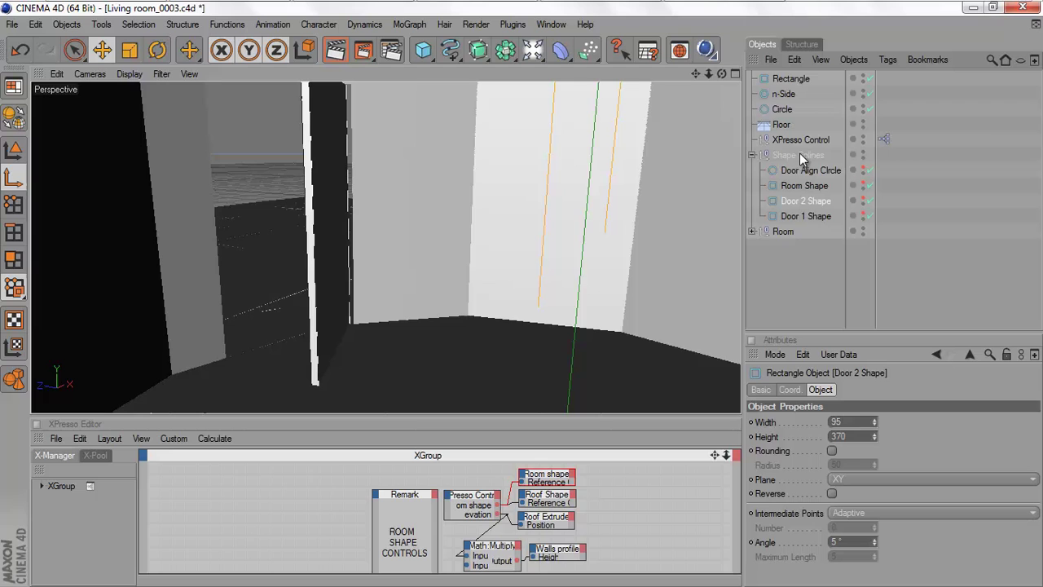
click(807, 185)
click(820, 200)
click(812, 285)
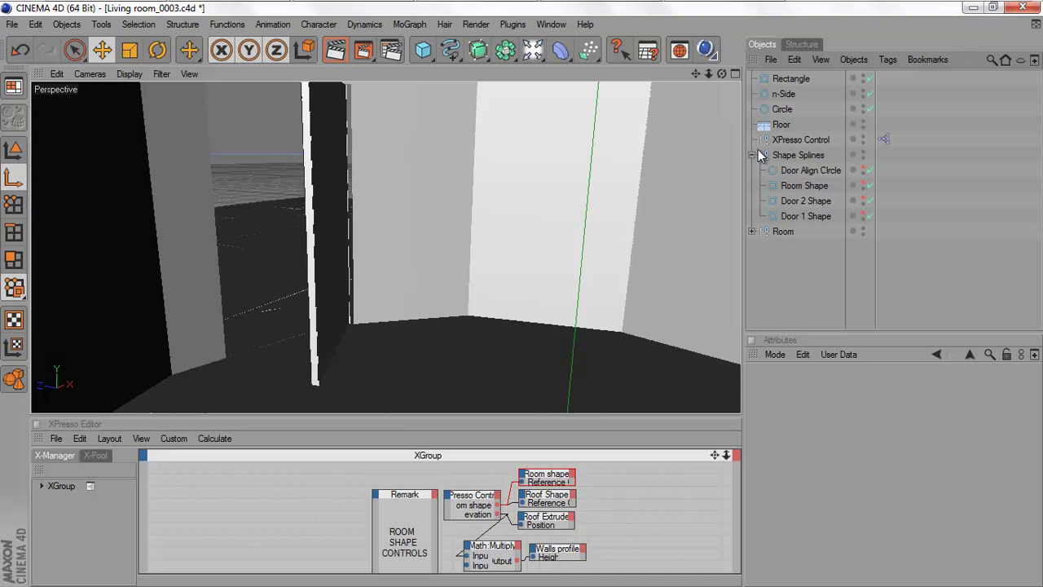
drag(709, 74, 524, 298)
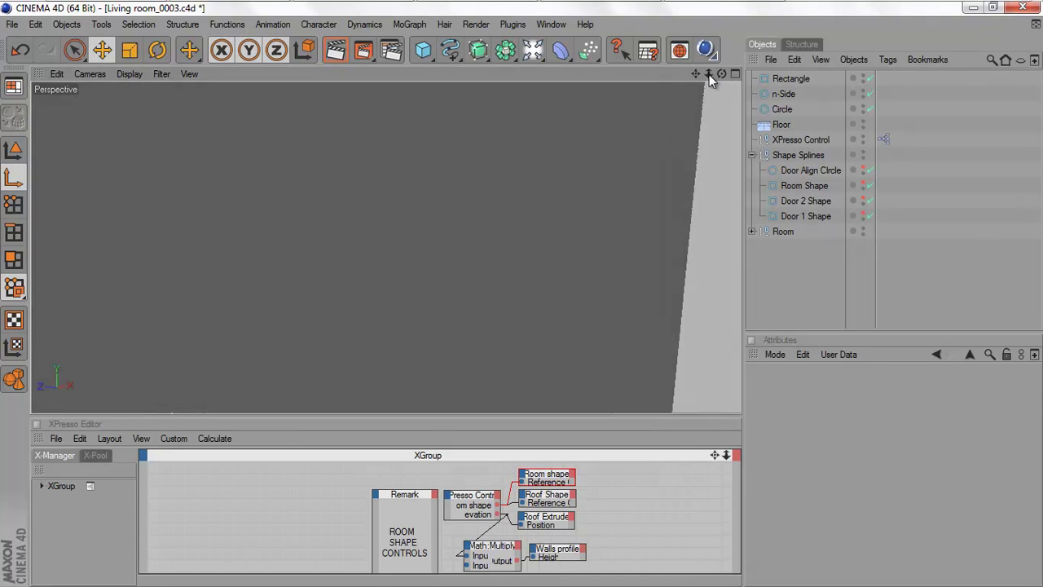
drag(709, 74, 525, 300)
drag(712, 81, 526, 298)
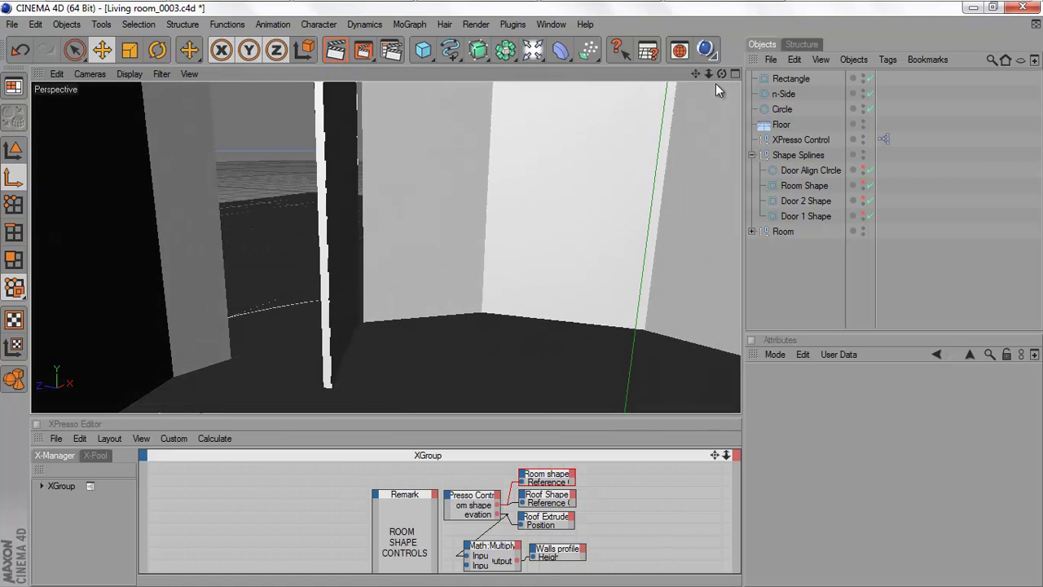
drag(698, 77, 524, 298)
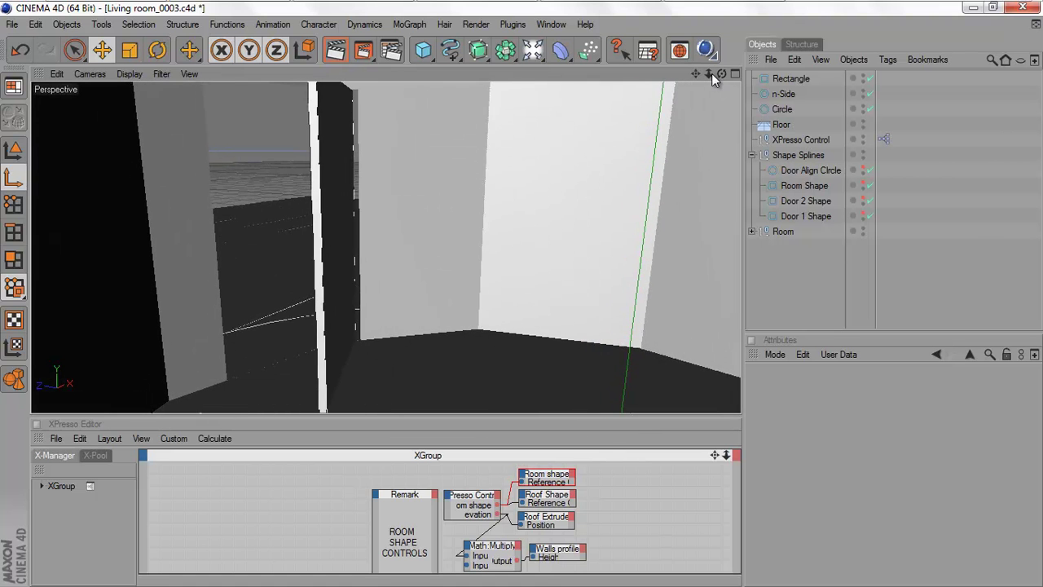
mouse_move(711, 73)
mouse_down()
mouse_move(524, 301)
mouse_move(699, 72)
mouse_move(524, 298)
mouse_up()
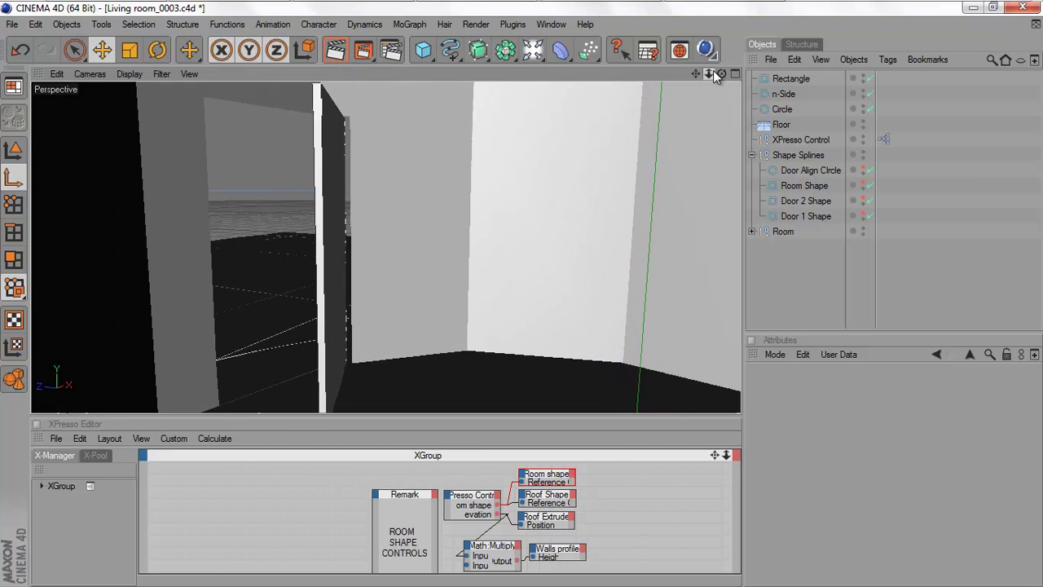
drag(713, 71, 524, 301)
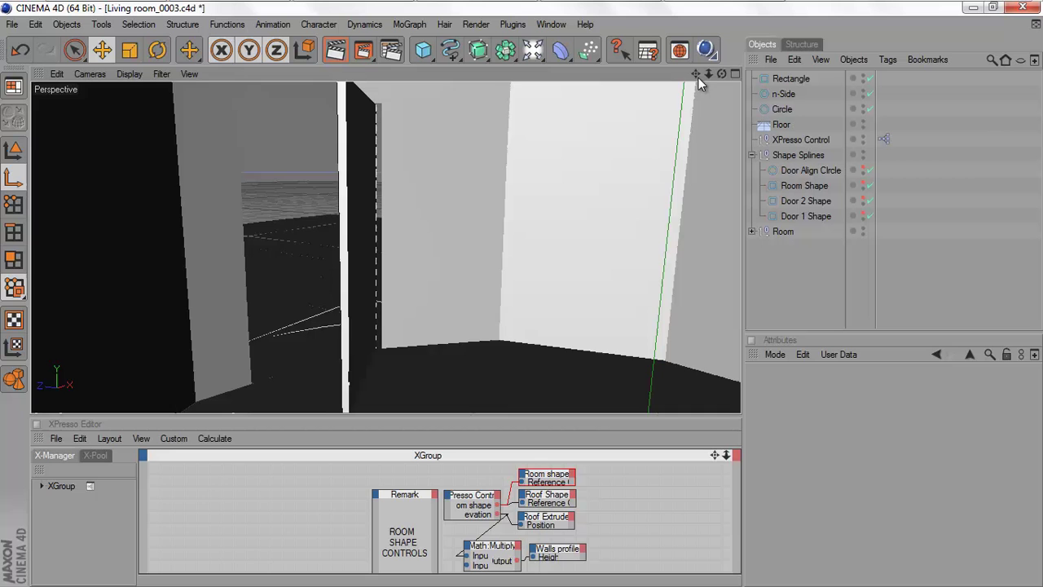
drag(699, 77, 524, 300)
drag(698, 79, 523, 300)
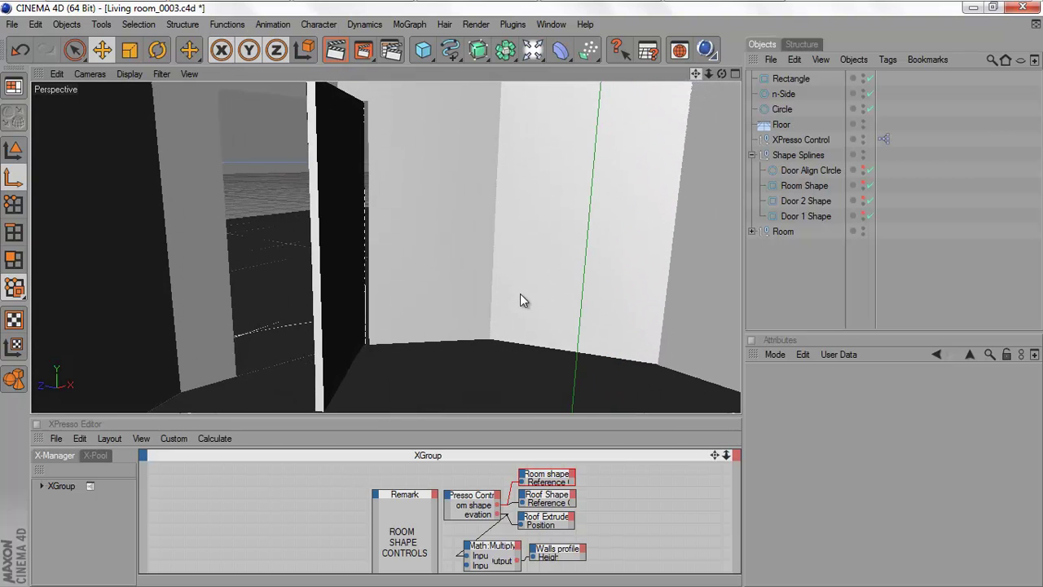
drag(720, 75, 524, 300)
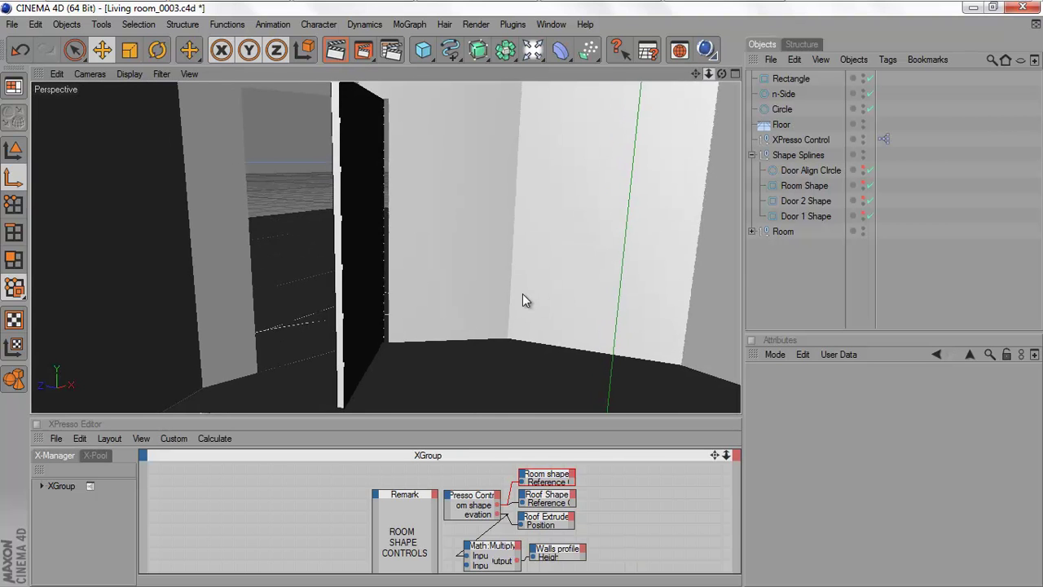
drag(709, 73, 524, 300)
drag(723, 76, 524, 301)
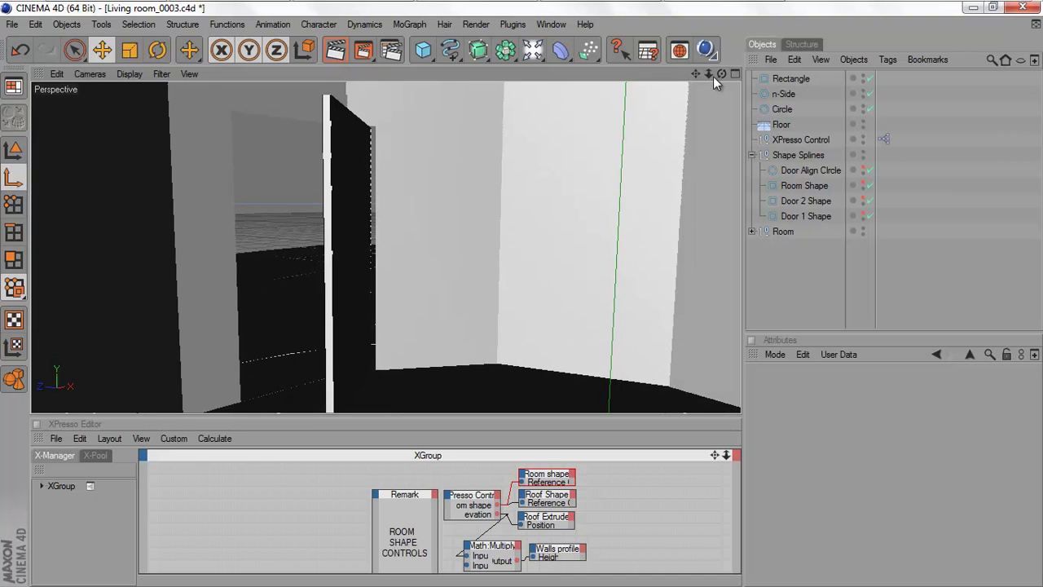
drag(698, 74, 527, 298)
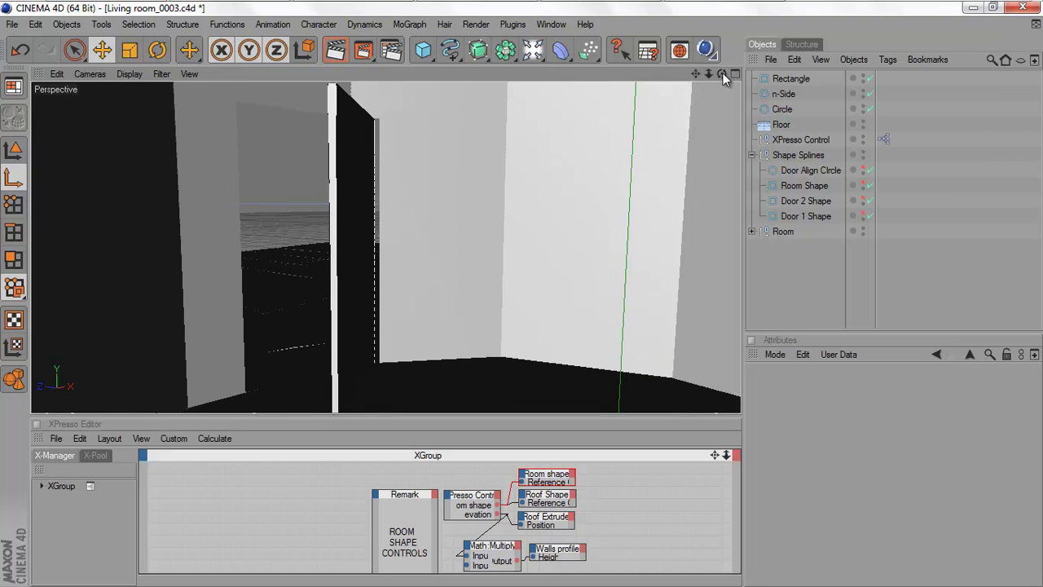
drag(722, 72, 522, 298)
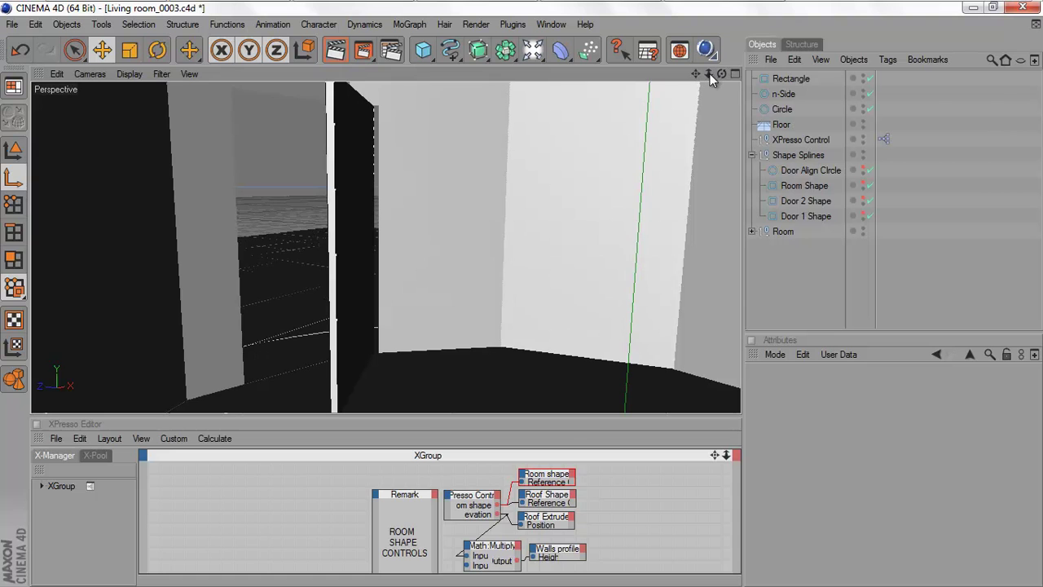
drag(709, 74, 521, 299)
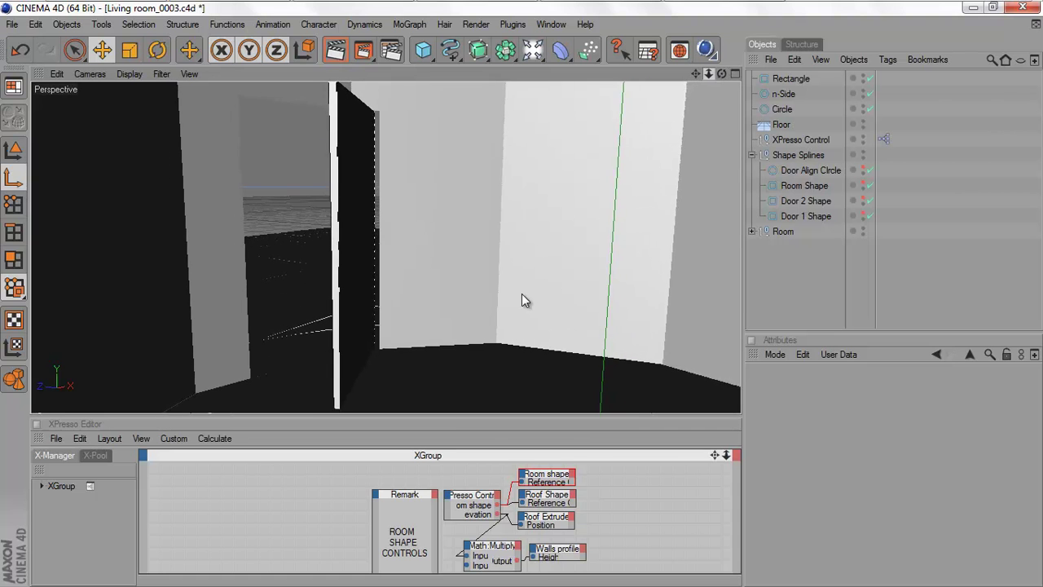